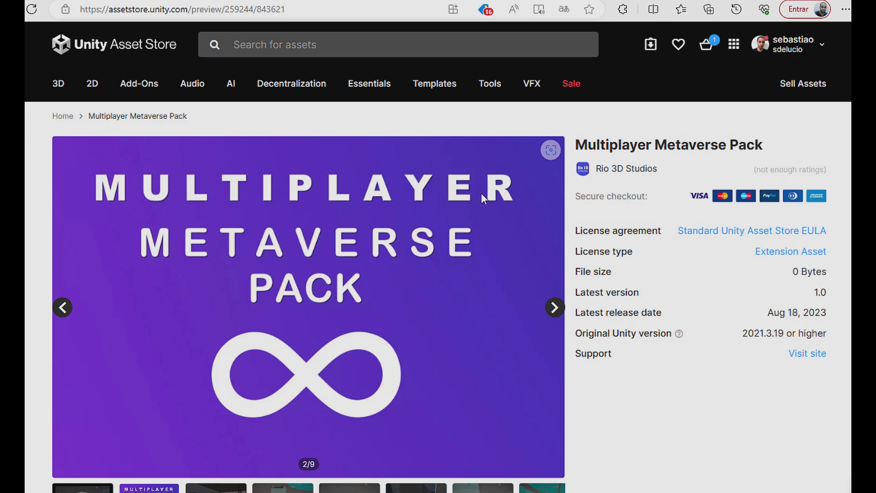
# Step: Review the Multiplayer Metaverse Pack's render pipeline compatibility, description and notice on its Asset Store page
pyautogui.scroll(-8, 479, 198)
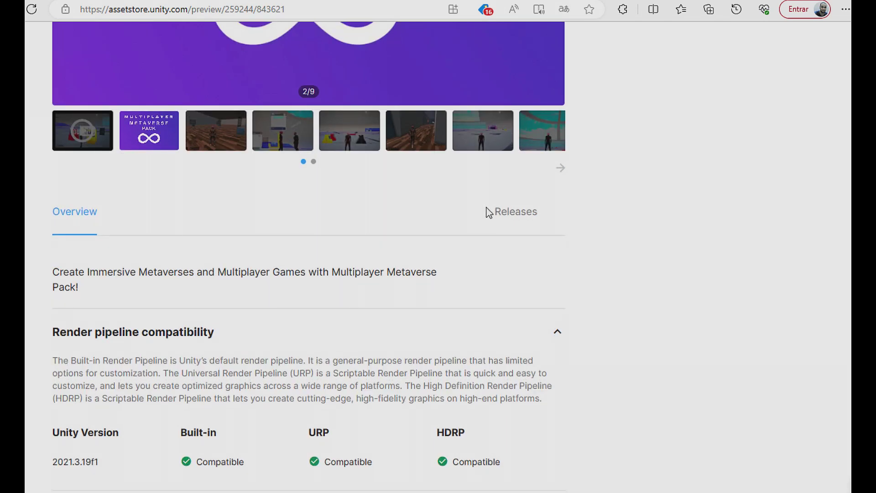
pyautogui.scroll(-6, 488, 212)
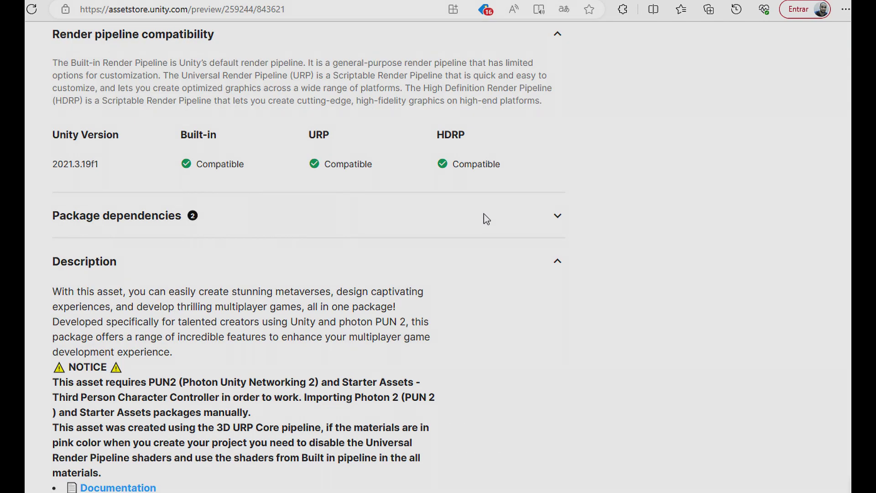
pyautogui.scroll(-4, 487, 219)
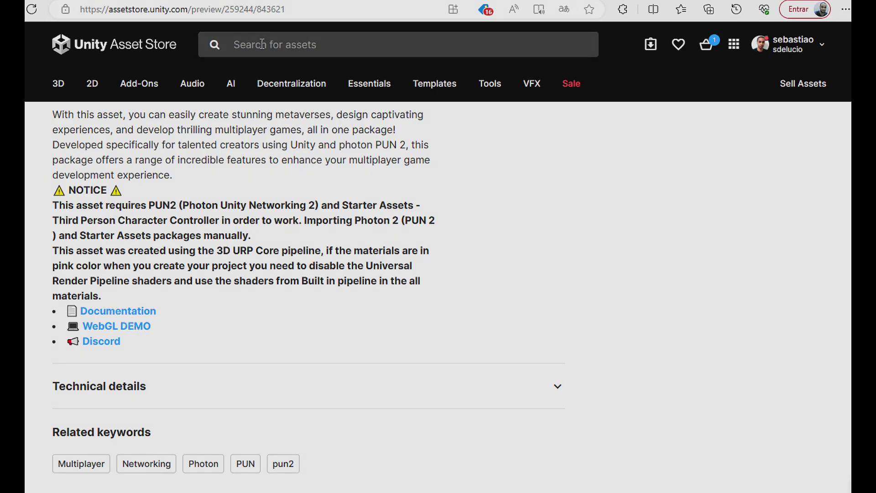
# Step: Switch to the metaverse page on itch.io and run the WebGL demo
pyautogui.click(266, 0)
pyautogui.click(434, 360)
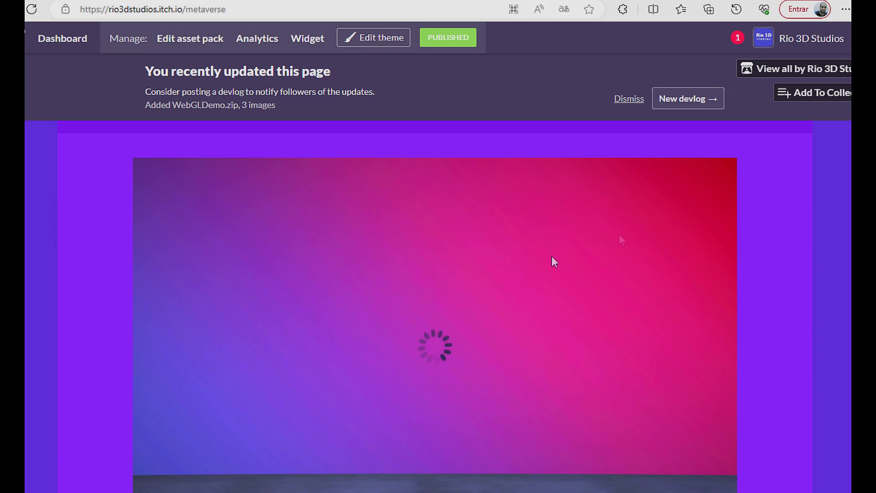
pyautogui.scroll(-2, 554, 260)
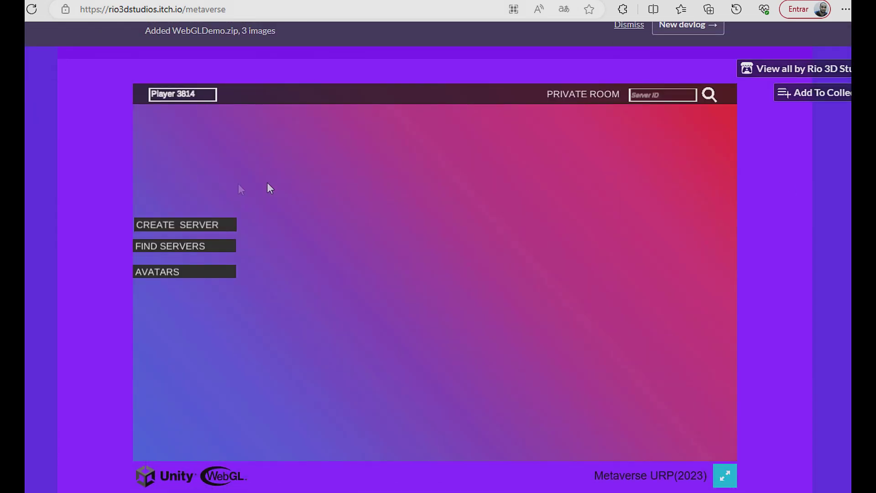
# Step: Preview the server creation options for MAP2, including max players and private room, and cancel without creating a room
pyautogui.click(211, 229)
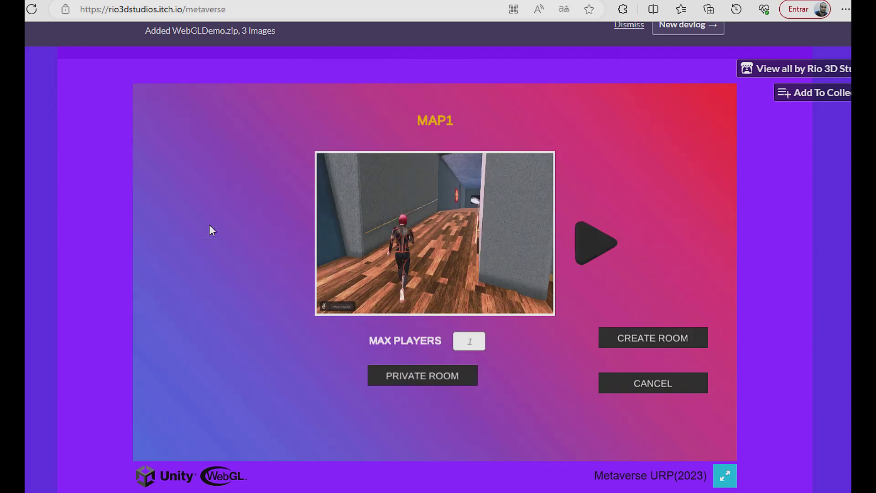
pyautogui.click(601, 245)
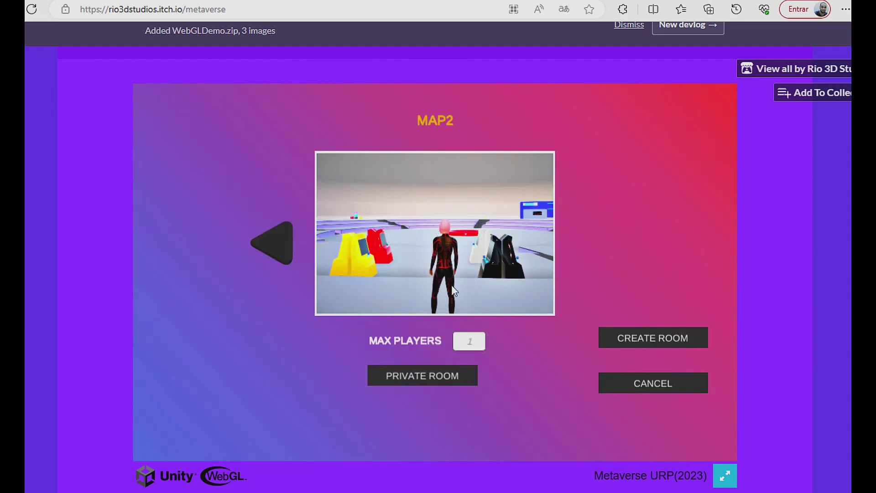
pyautogui.click(476, 343)
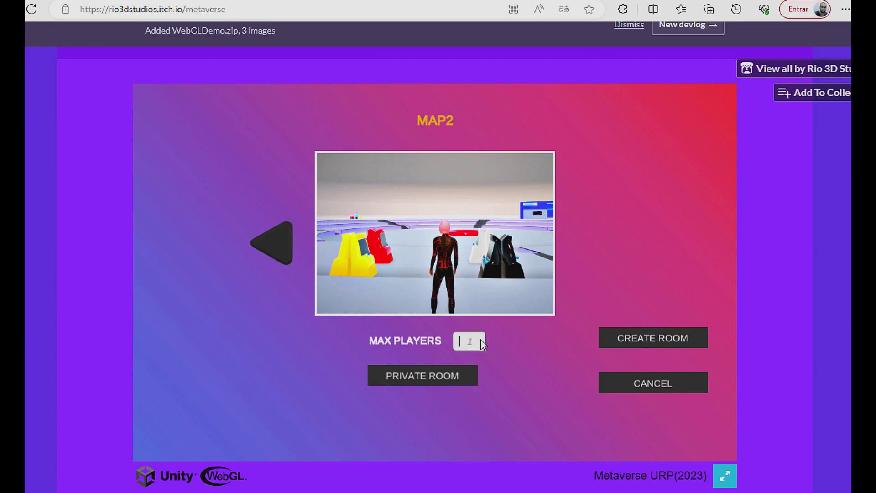
pyautogui.click(434, 377)
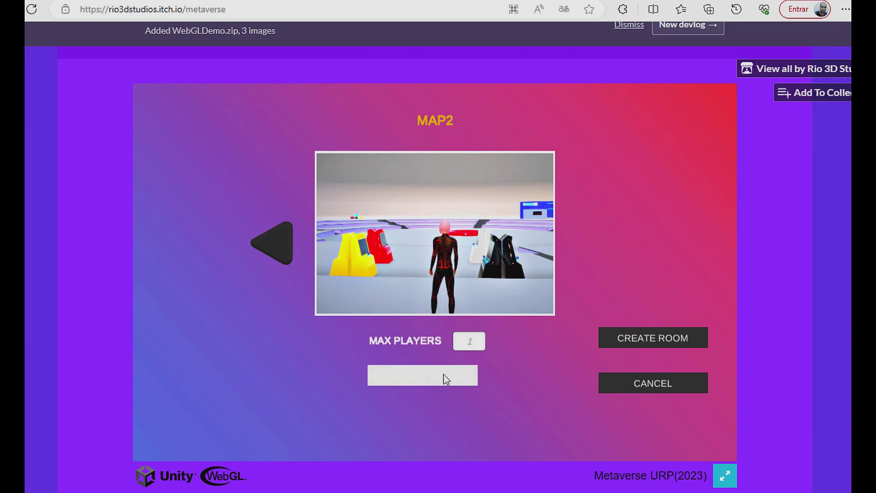
pyautogui.click(630, 383)
# Step: Look through the available server lists for MAP1 and MAP2 and return to the demo's main menu
pyautogui.click(206, 246)
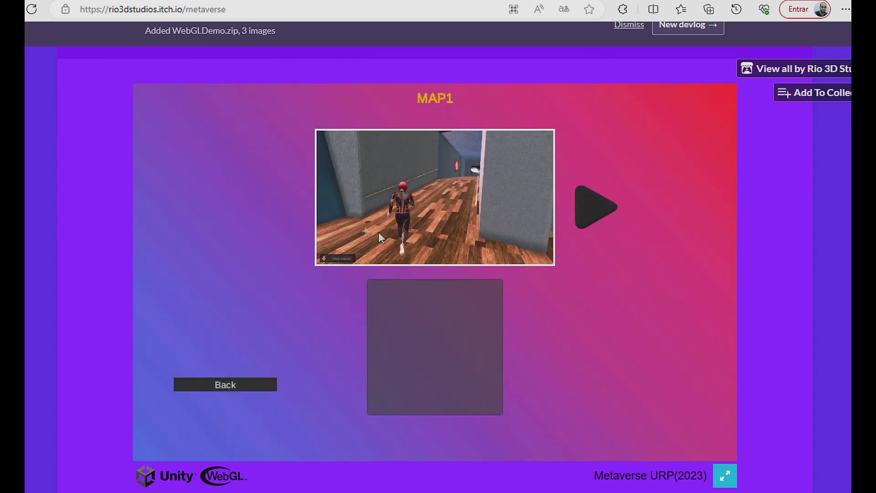
pyautogui.click(598, 209)
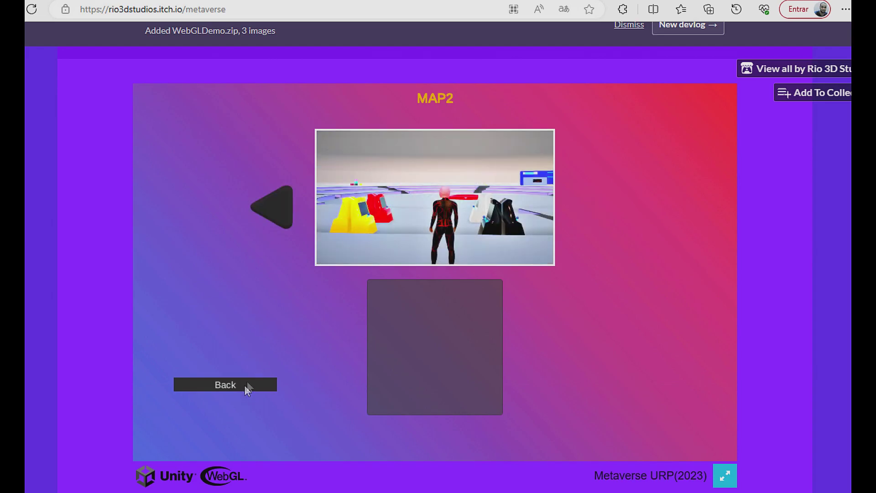
pyautogui.click(244, 386)
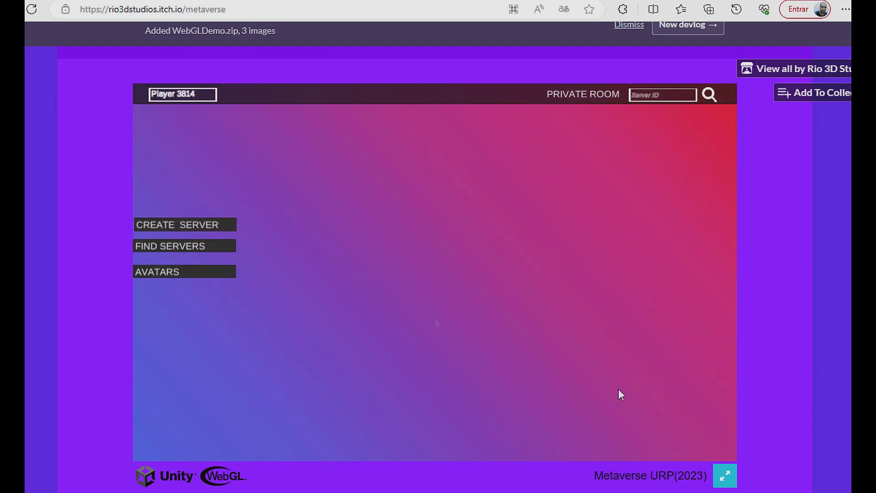
# Step: Show the demo in full screen, preview both avatars and confirm the red-haired one
pyautogui.click(724, 475)
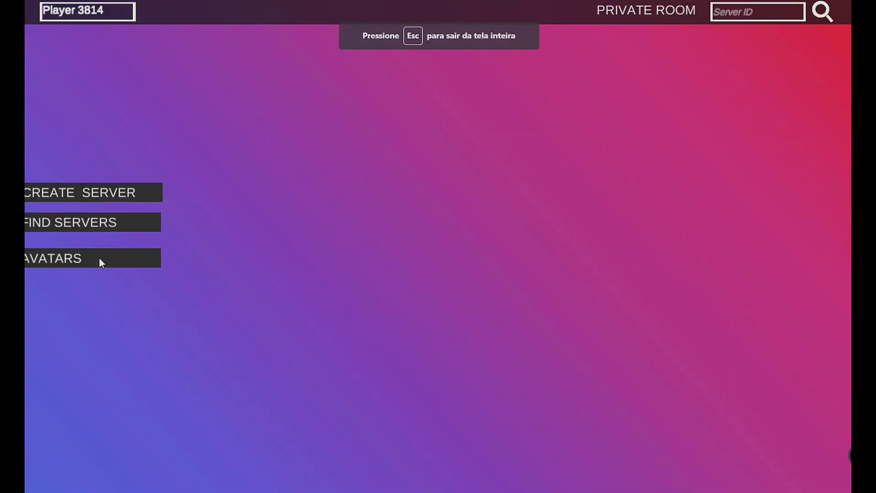
pyautogui.click(100, 262)
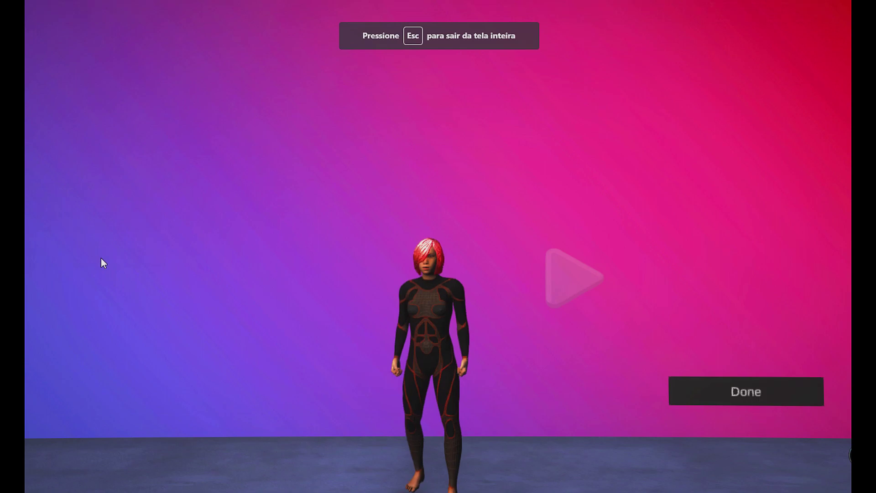
pyautogui.click(587, 283)
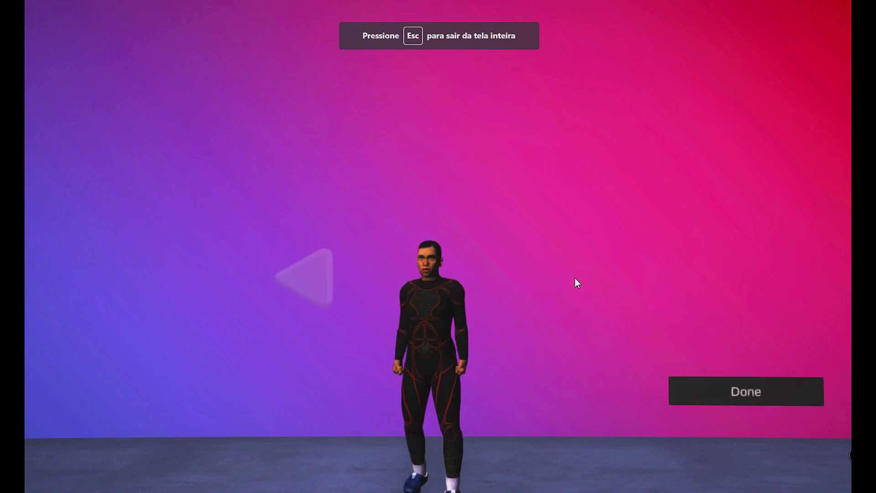
pyautogui.click(327, 285)
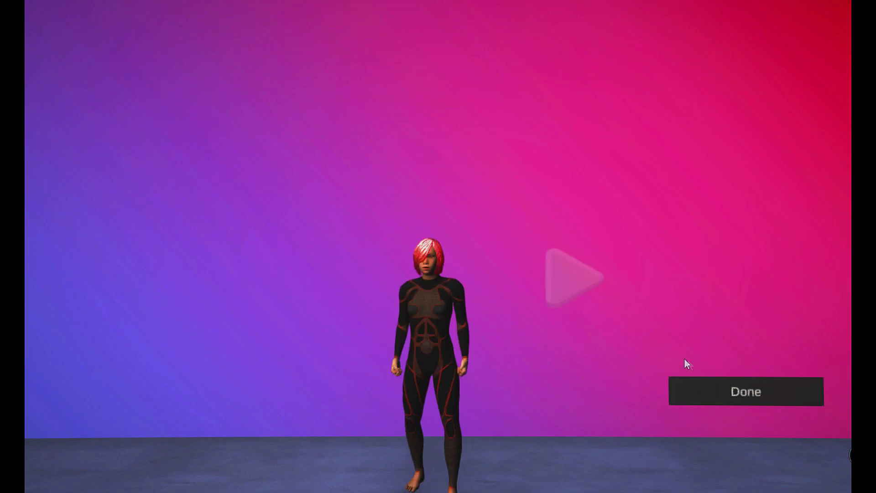
pyautogui.click(712, 392)
# Step: Create a server room with the maximum number of players set to 1
pyautogui.click(735, 11)
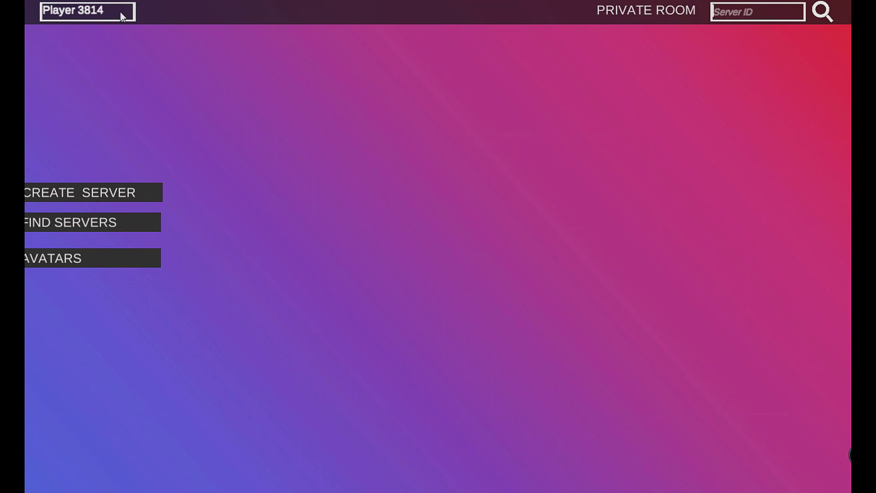
pyautogui.click(76, 13)
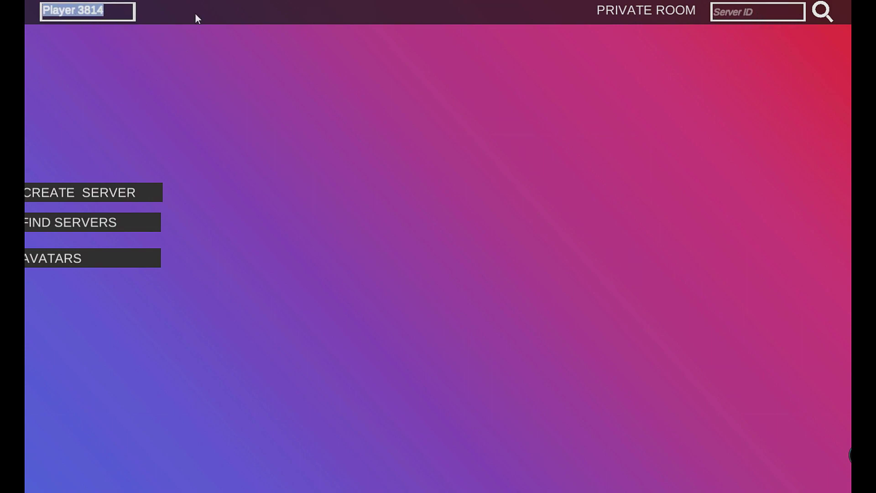
pyautogui.click(96, 193)
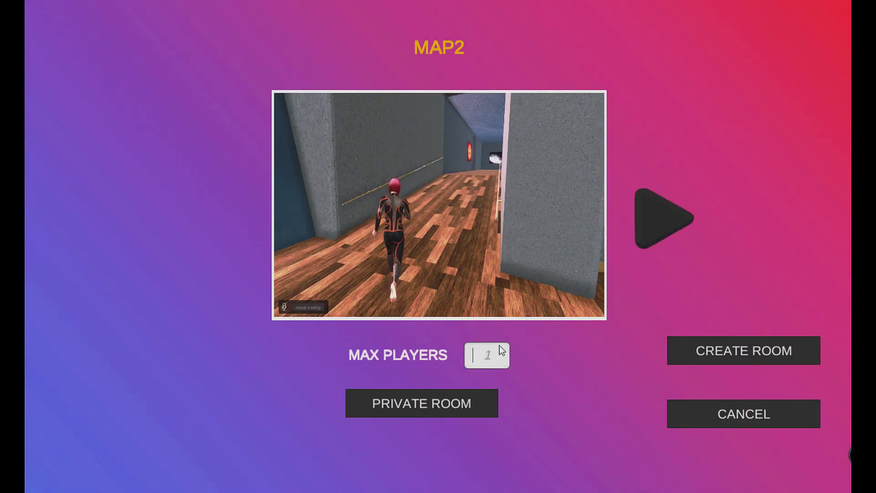
pyautogui.click(501, 337)
pyautogui.write('1')
pyautogui.click(703, 358)
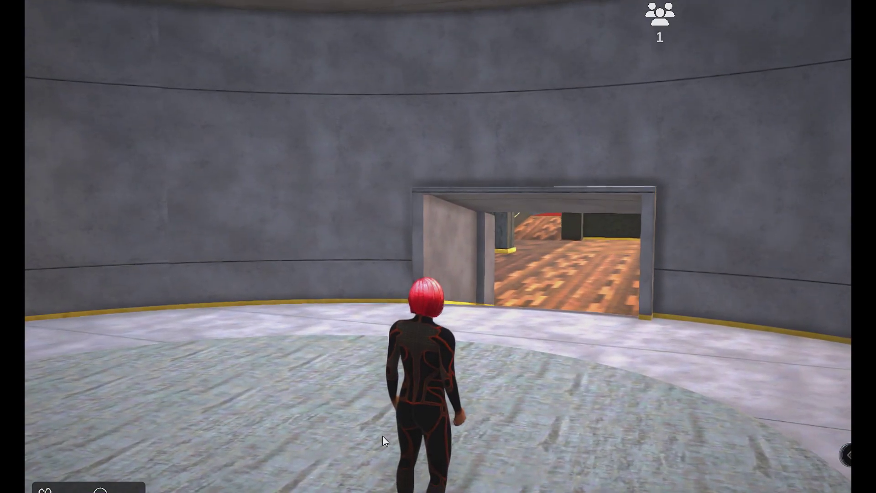
# Step: Walk the avatar through the doorway into the wooden-floored hall and make it jump
pyautogui.press('w')
pyautogui.press('w')
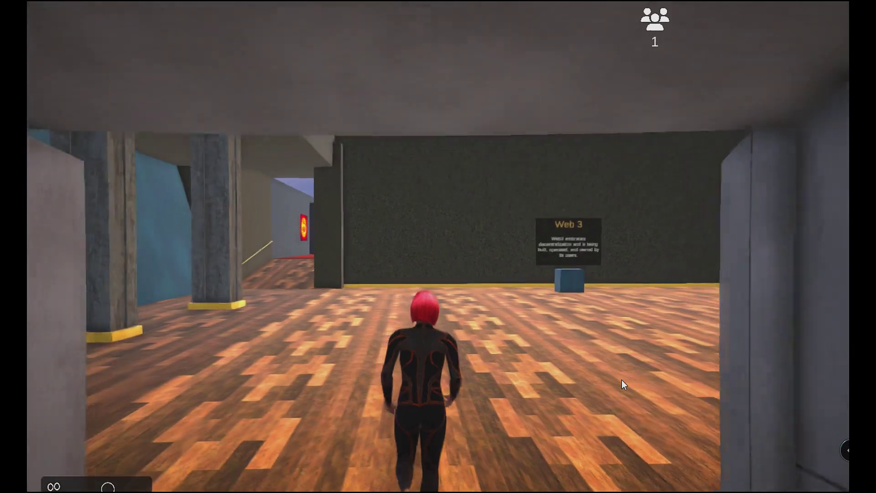
pyautogui.press('w')
pyautogui.moveTo(621, 384); pyautogui.dragTo(603, 388, button='right')
pyautogui.press('w')
pyautogui.press('w')
pyautogui.press('space')
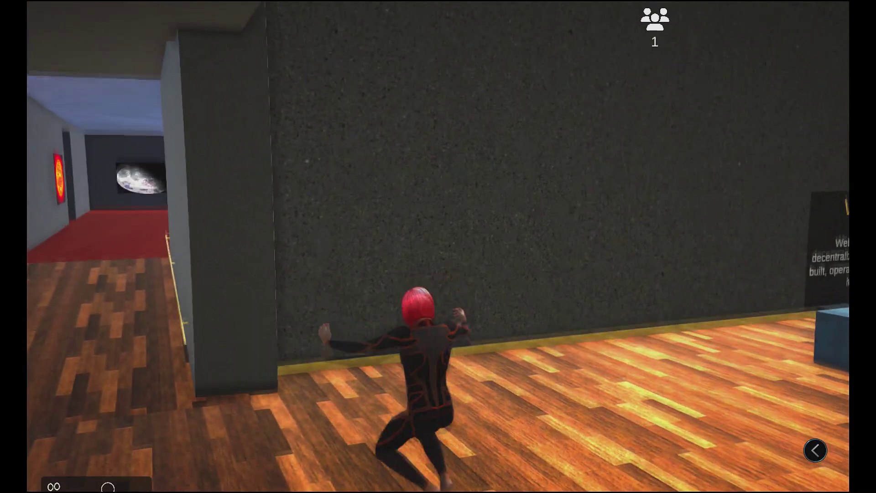
# Step: Open and close the in-game chat and the online users list
pyautogui.moveTo(356, 439); pyautogui.dragTo(122, 490, button='right')
pyautogui.click(110, 490)
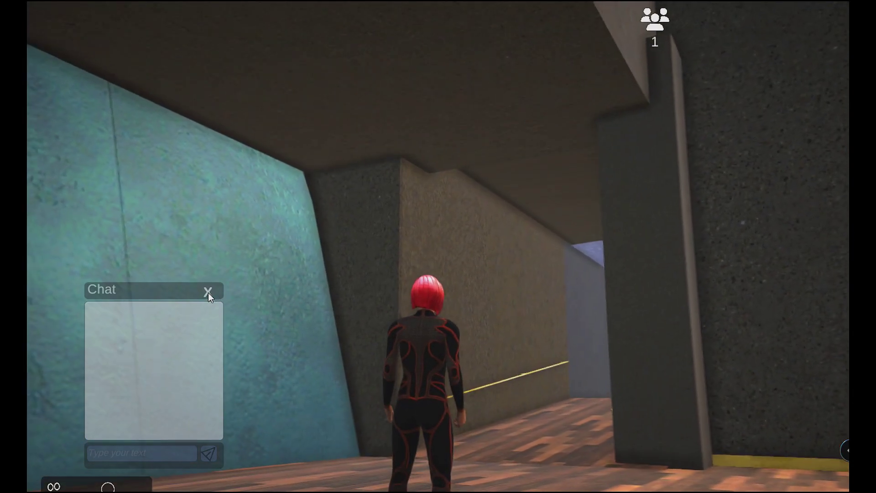
pyautogui.click(208, 291)
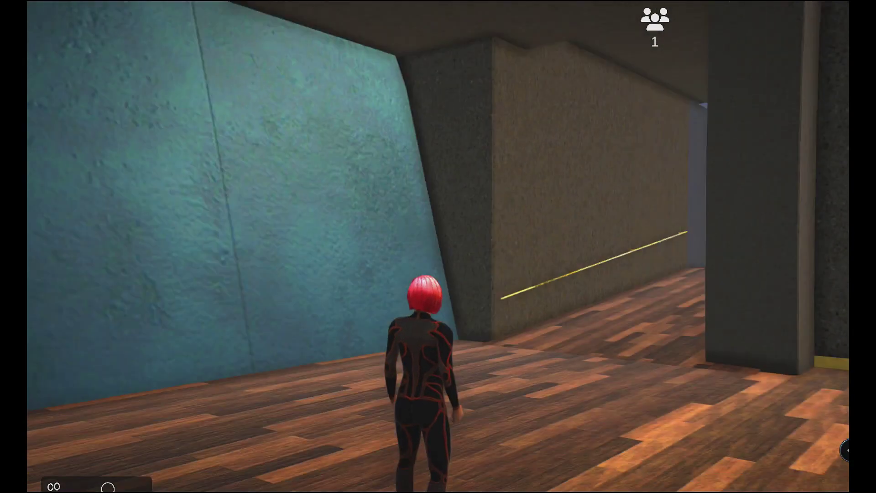
pyautogui.click(55, 489)
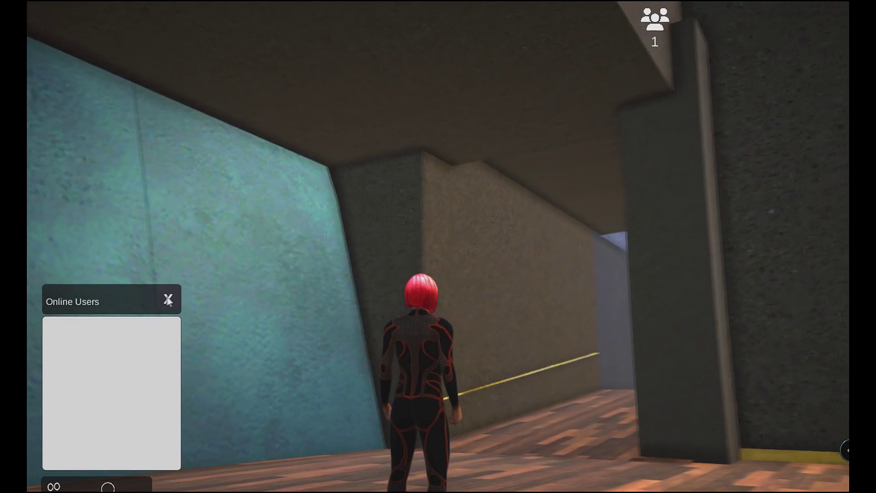
pyautogui.click(168, 299)
# Step: Walk the avatar up the ramp with handrails into the red-carpeted gallery of space pictures
pyautogui.moveTo(206, 356); pyautogui.dragTo(273, 411, button='right')
pyautogui.press('w')
pyautogui.press('a')
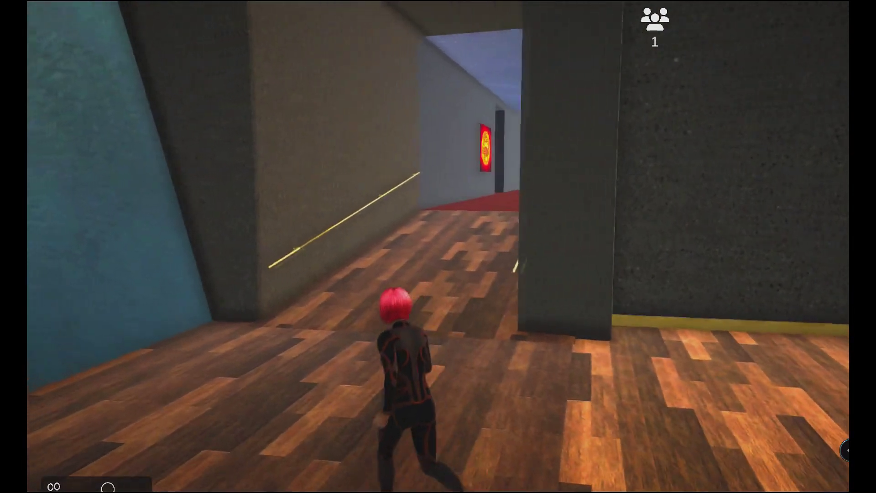
pyautogui.press('w')
pyautogui.press('d')
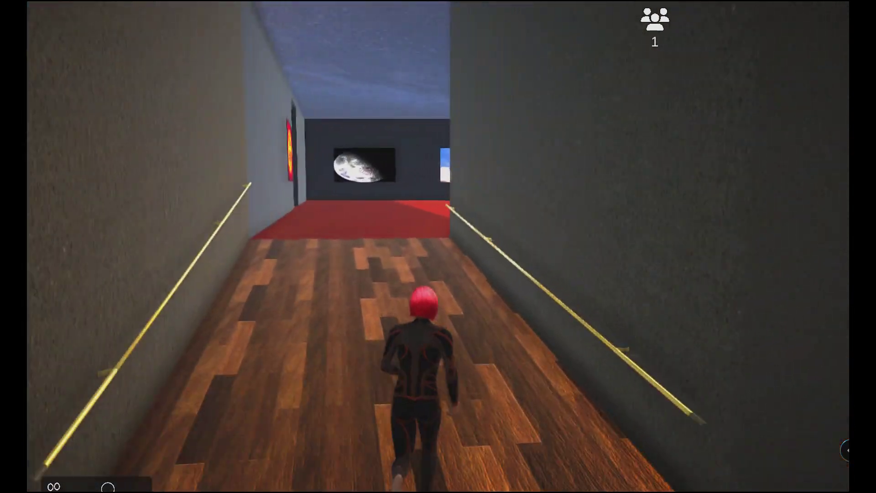
pyautogui.press('a')
pyautogui.press('w')
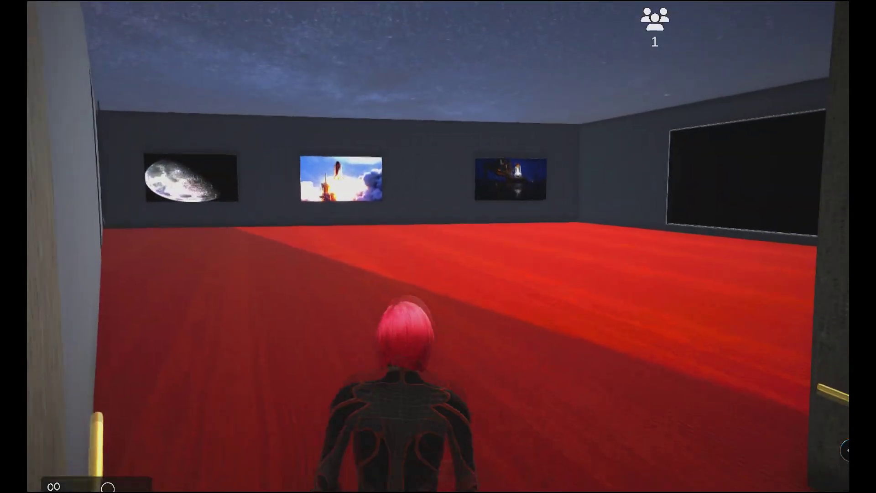
pyautogui.press('w')
pyautogui.moveTo(566, 483); pyautogui.dragTo(502, 477, button='right')
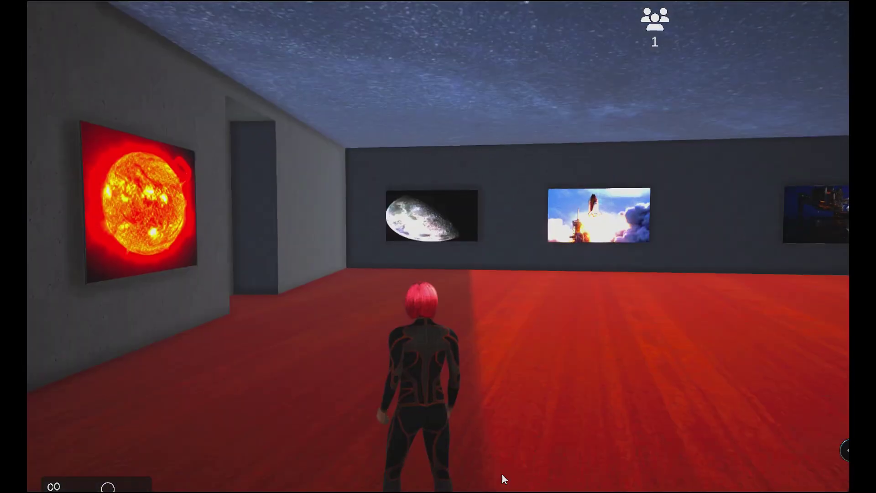
# Step: Leave full screen and close the metaverse demo page
pyautogui.press('Escape')
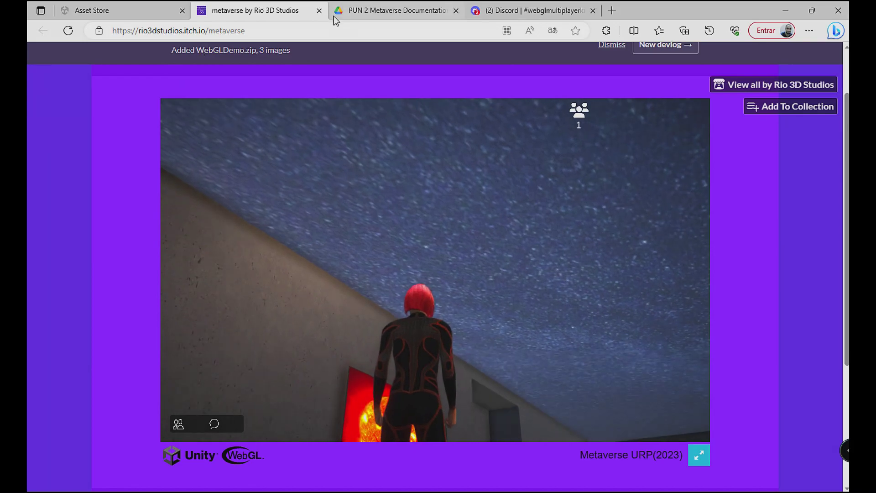
pyautogui.click(319, 10)
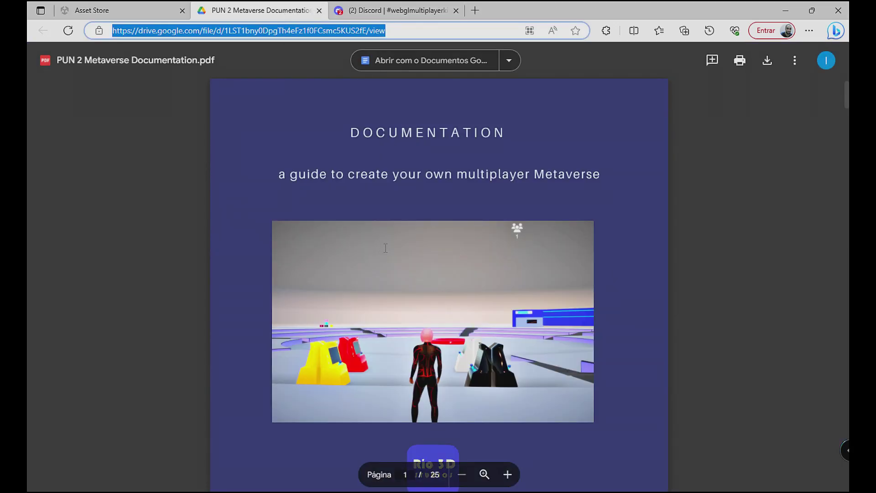
# Step: Read through the documentation's notice, summary and Quick Start section on creating a 3D (URP) project
pyautogui.scroll(-3, 386, 248)
pyautogui.scroll(-3, 383, 265)
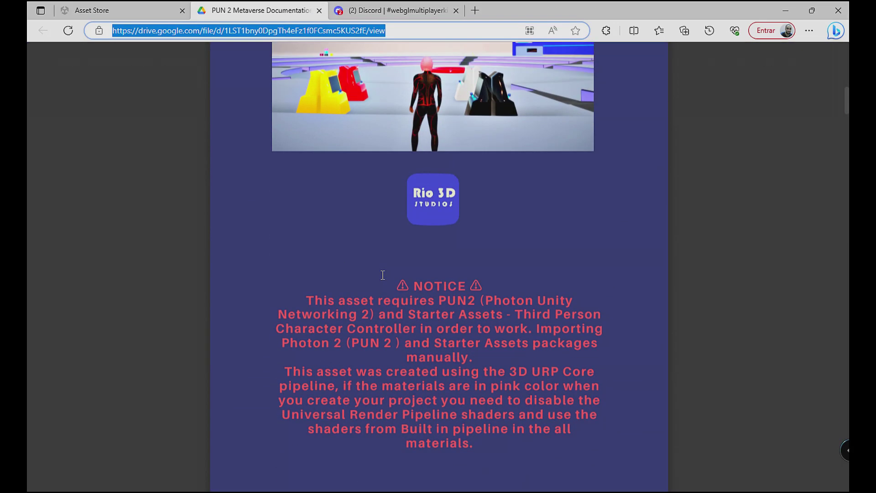
pyautogui.scroll(-20, 382, 275)
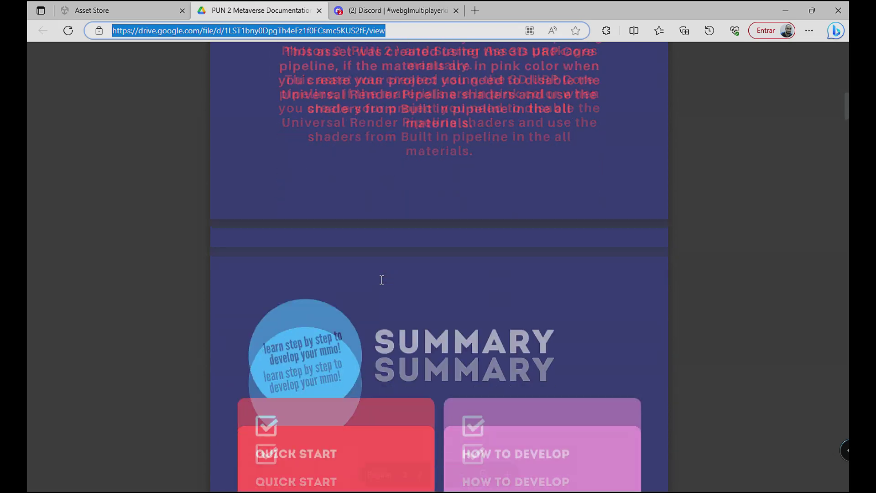
pyautogui.scroll(-12, 379, 280)
pyautogui.scroll(7, 379, 281)
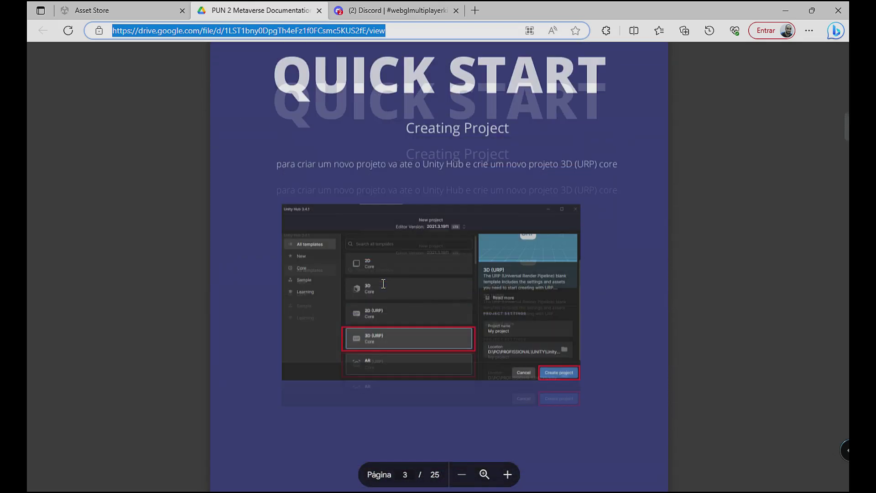
pyautogui.scroll(-7, 383, 283)
pyautogui.scroll(-12, 383, 283)
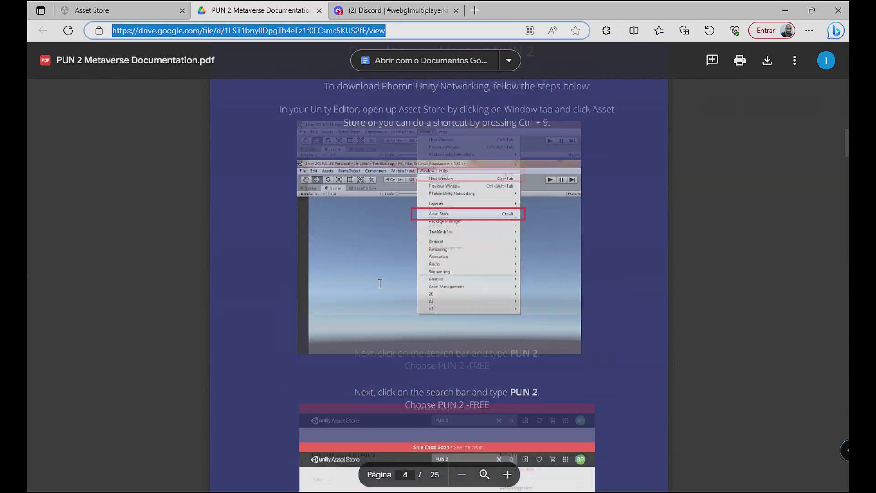
# Step: Review the documentation from the Download and Import PUN 2 section through the Photon server settings to the build settings on page 10
pyautogui.scroll(3, 380, 284)
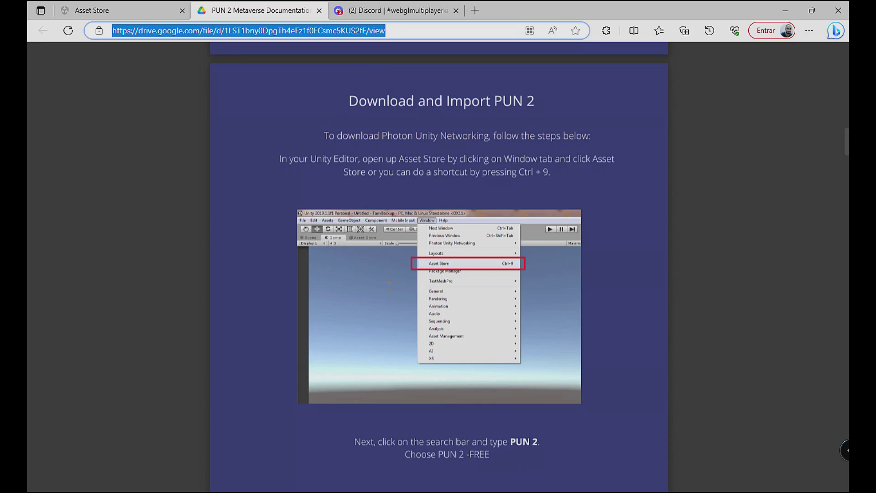
pyautogui.scroll(-20, 389, 287)
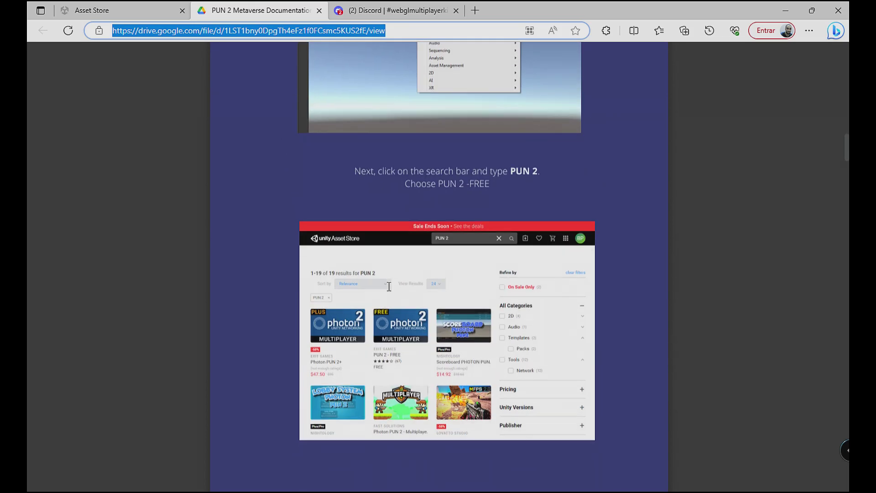
pyautogui.scroll(-3, 384, 307)
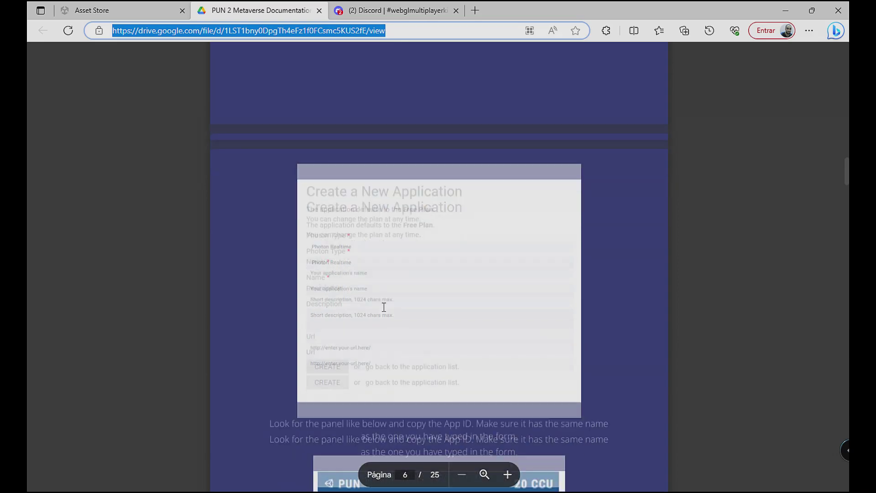
pyautogui.scroll(-8, 384, 308)
pyautogui.scroll(-15, 383, 307)
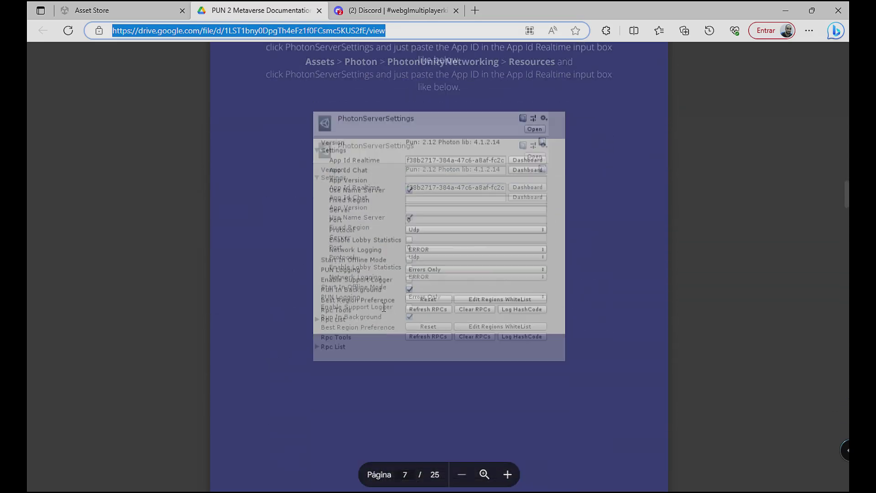
pyautogui.scroll(-15, 384, 308)
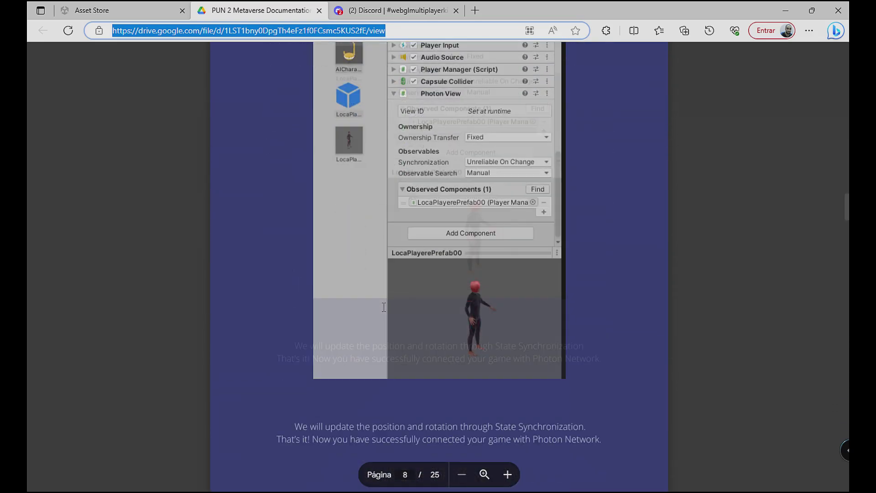
pyautogui.scroll(-15, 384, 308)
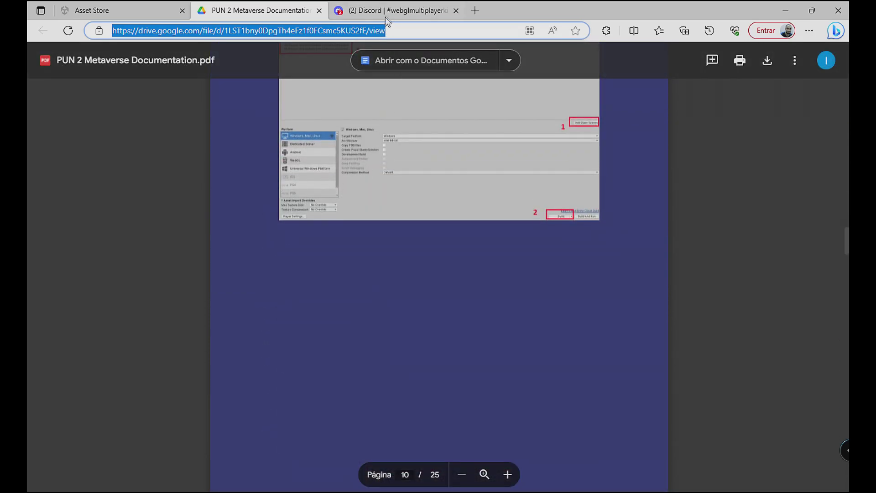
# Step: View the webglmultiplayerkit channel on the Rio 3D Studios Discord server and return to the PUN 2 Metaverse documentation
pyautogui.click(386, 13)
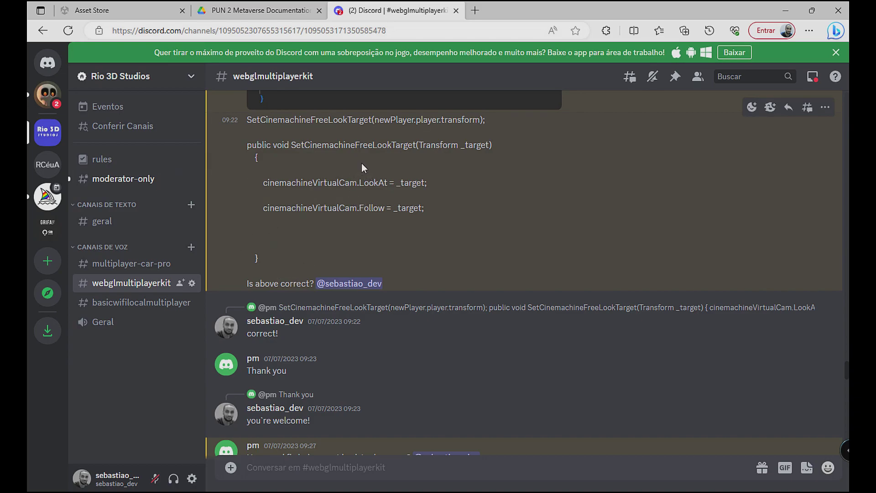
pyautogui.click(283, 14)
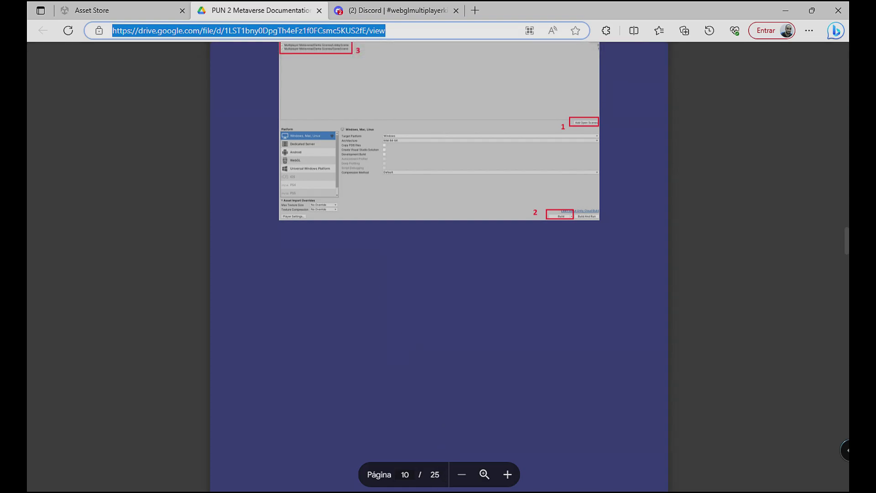
# Step: Switch to the Photon Metaverse URP project in Unity and dismiss the editor update notice and the Build Settings window
pyautogui.click(454, 491)
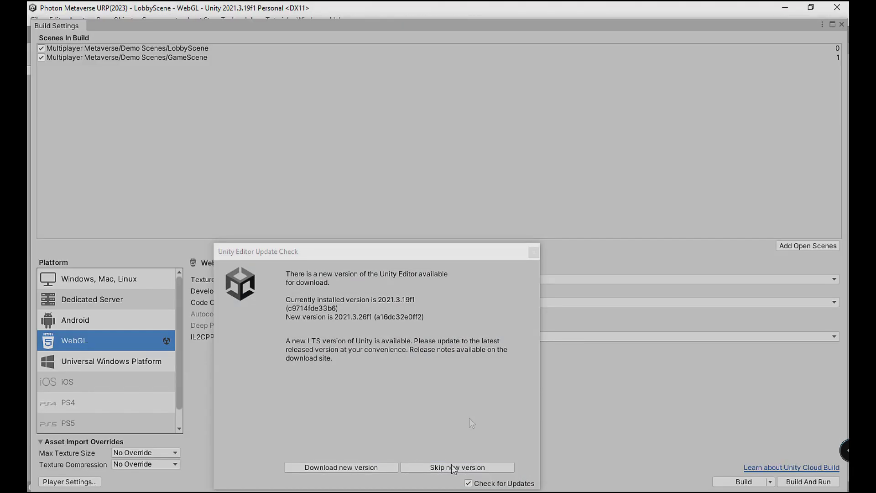
pyautogui.click(533, 253)
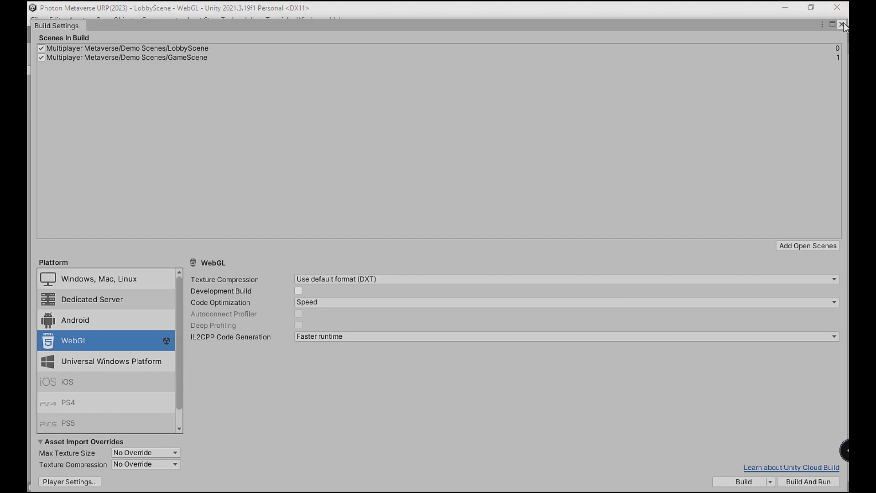
pyautogui.click(842, 25)
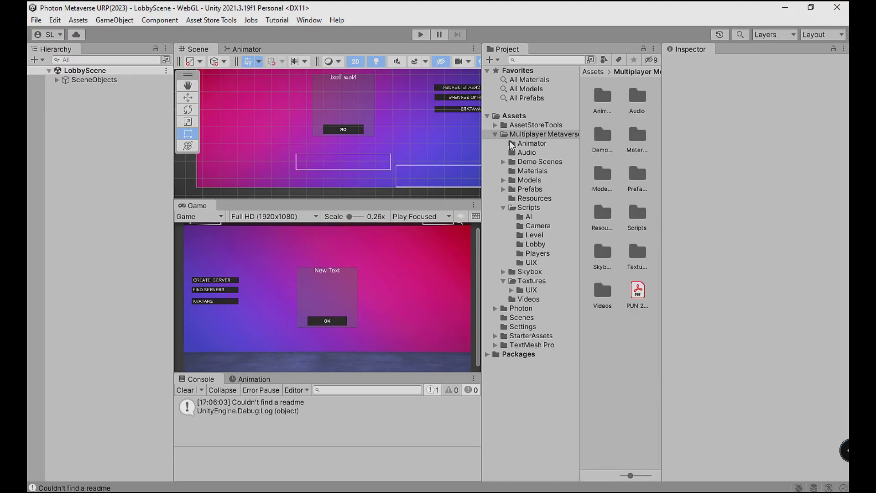
# Step: Collapse the Multiplayer Metaverse folder and inspect the contents of the StarterAssets and Photon folders in the project
pyautogui.click(503, 207)
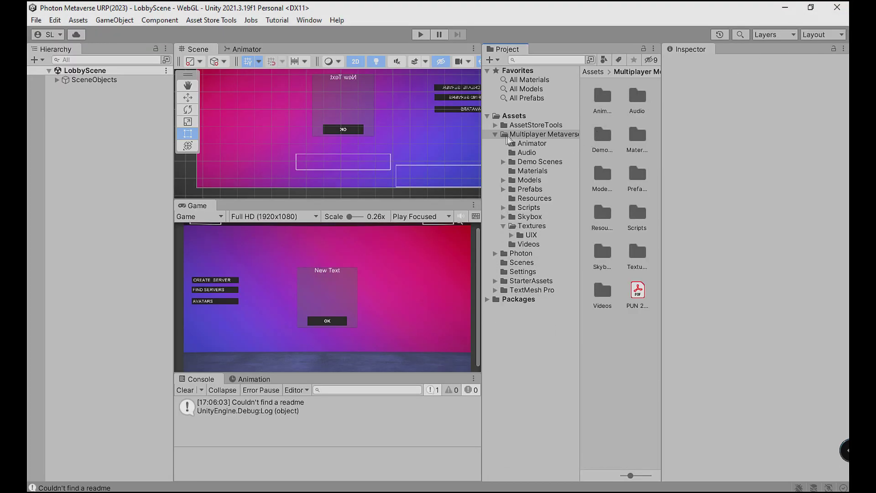
pyautogui.click(496, 135)
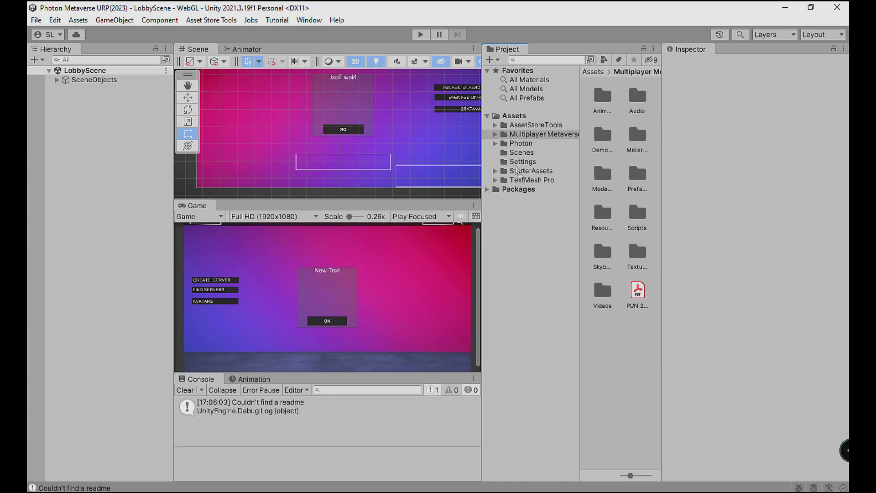
pyautogui.click(528, 172)
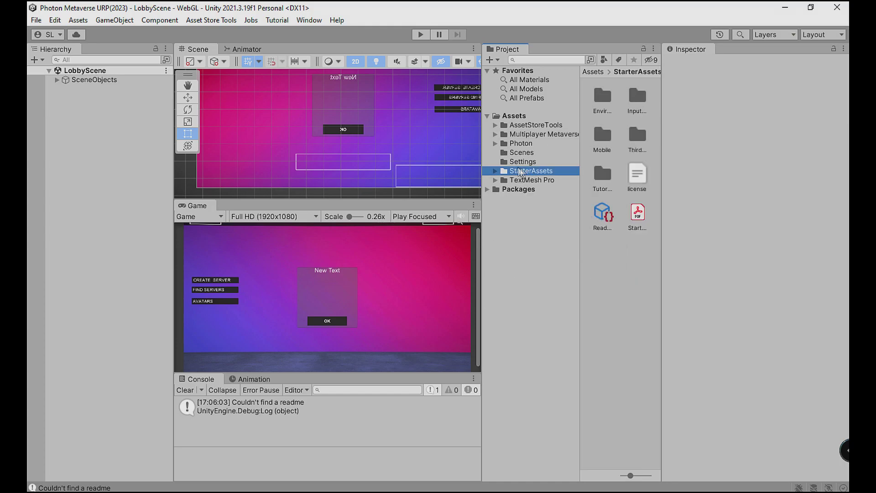
pyautogui.click(495, 172)
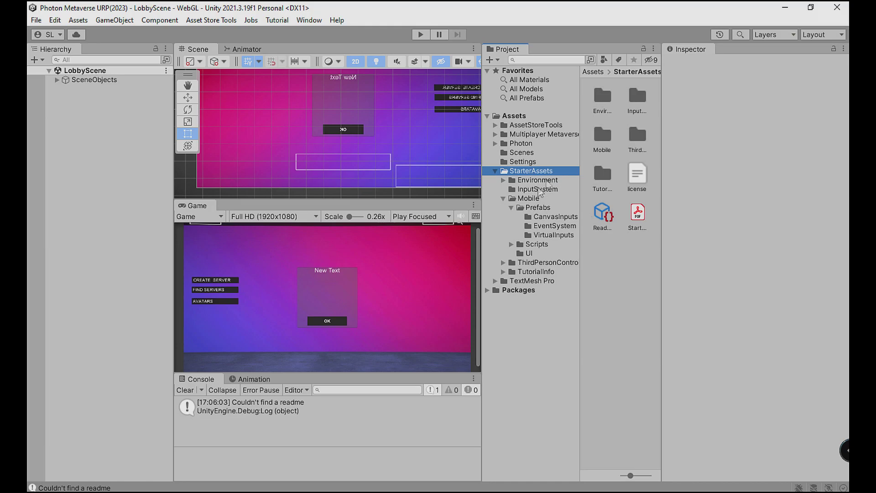
pyautogui.click(526, 144)
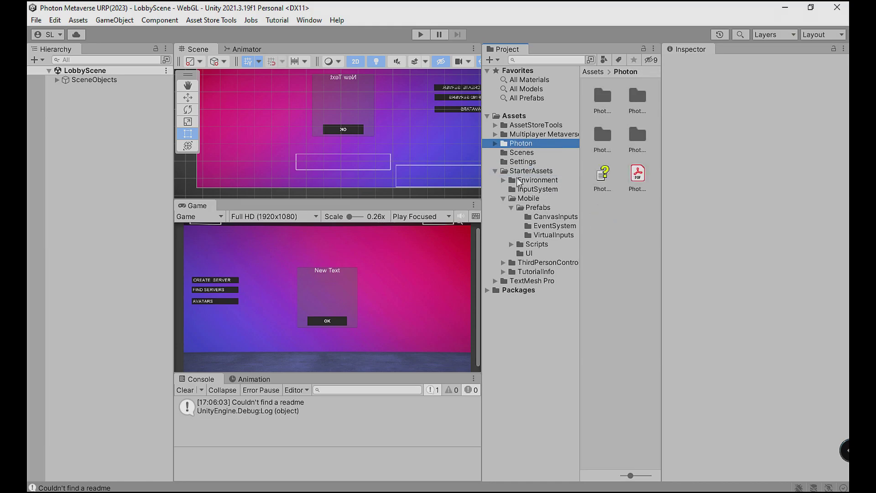
pyautogui.click(495, 171)
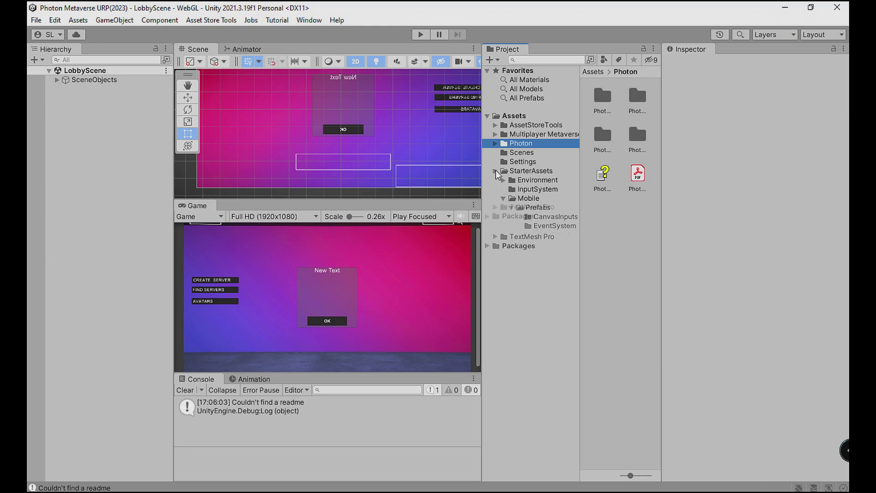
# Step: Open the Lobby scene from the Demo Scenes folder of the Multiplayer Metaverse assets
pyautogui.click(495, 134)
pyautogui.click(541, 162)
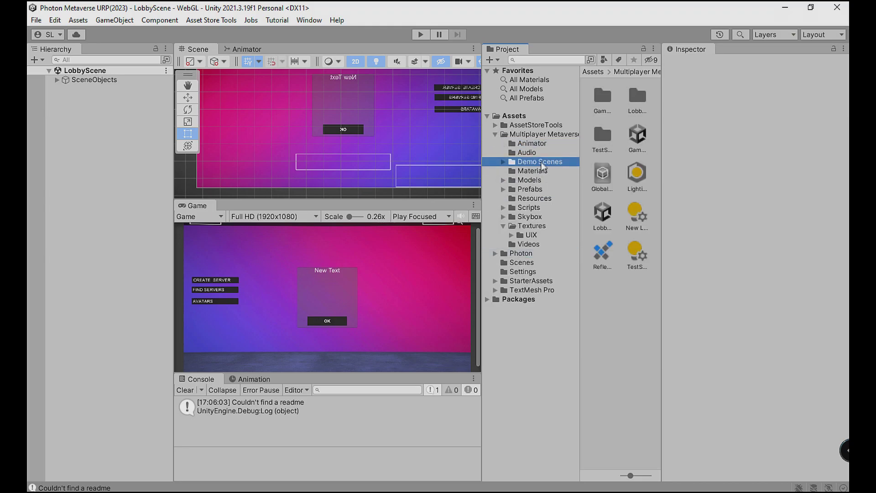
pyautogui.click(609, 220)
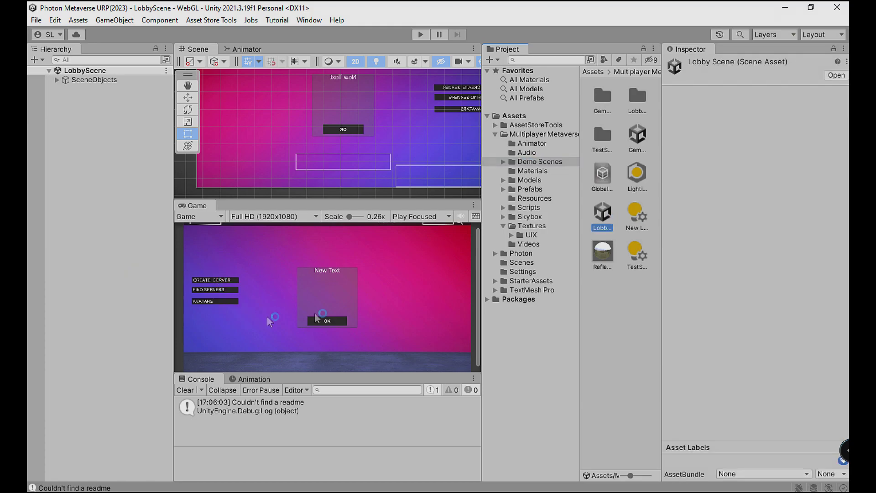
# Step: Expand SceneObjects and its LobbyCanvas in the scene hierarchy and inspect the LobbyCanvas properties
pyautogui.click(57, 83)
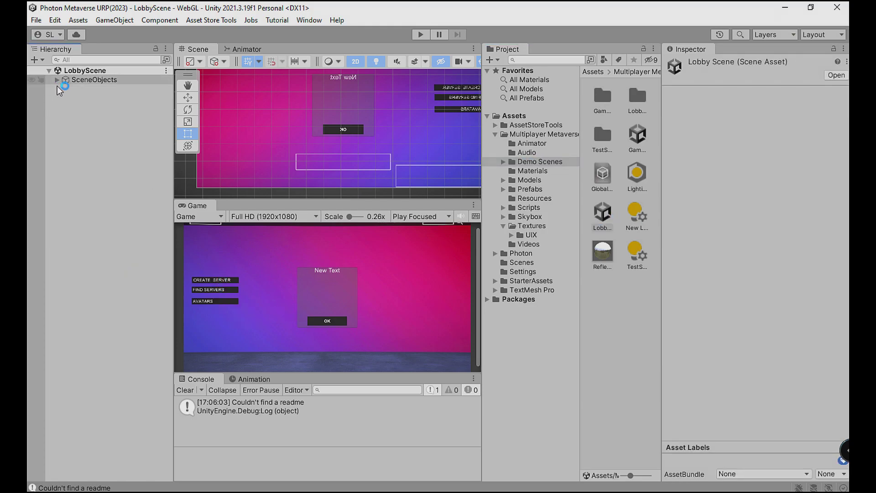
pyautogui.click(65, 89)
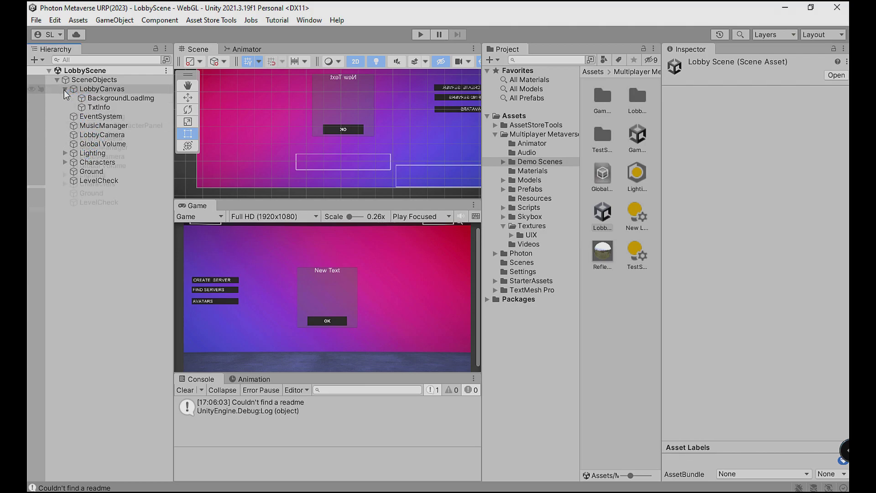
pyautogui.click(110, 90)
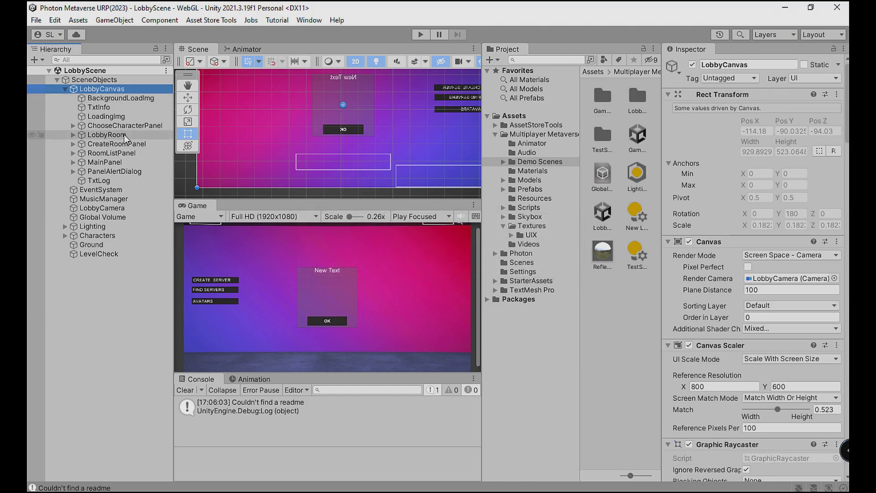
# Step: Deactivate the MainPanel under LobbyCanvas to preview the panels behind it, and reactivate it
pyautogui.click(114, 163)
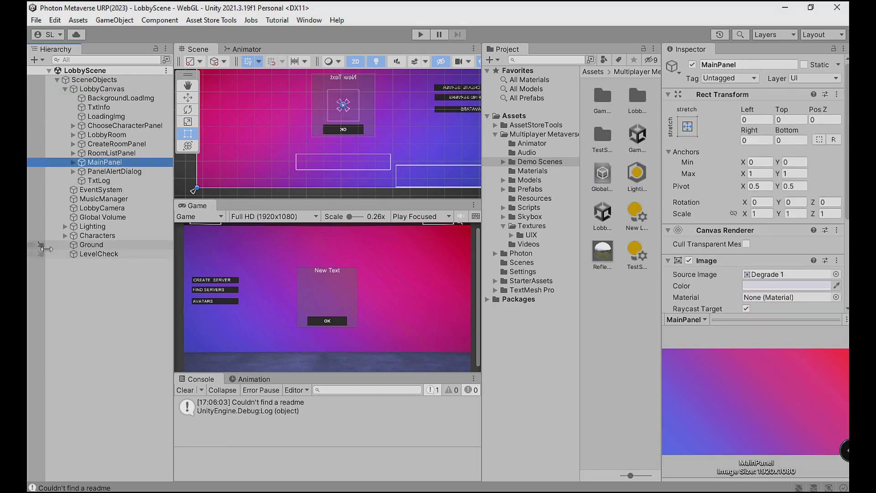
pyautogui.click(693, 65)
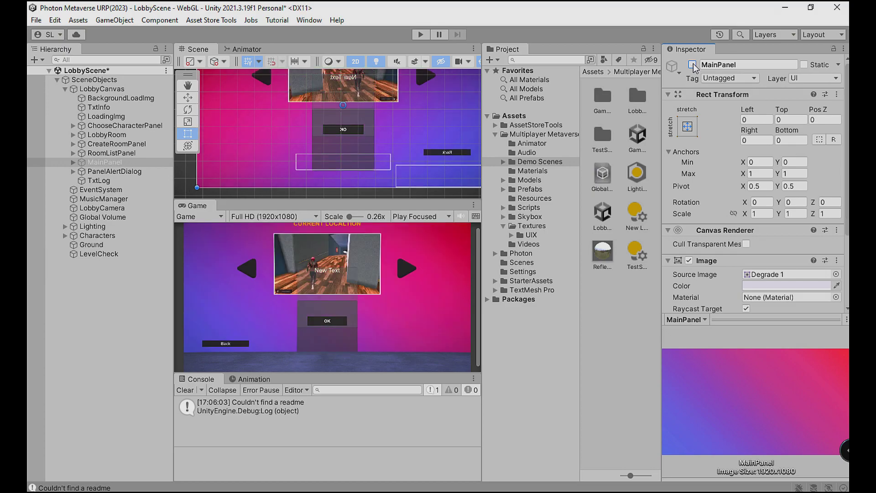
pyautogui.click(693, 64)
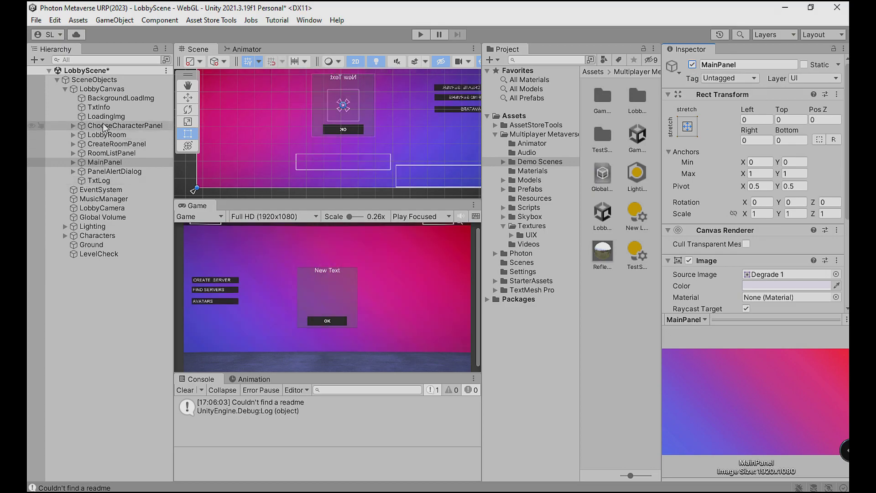
# Step: Find the Lobby Manager script component on LobbyCanvas and open its script for editing
pyautogui.click(102, 88)
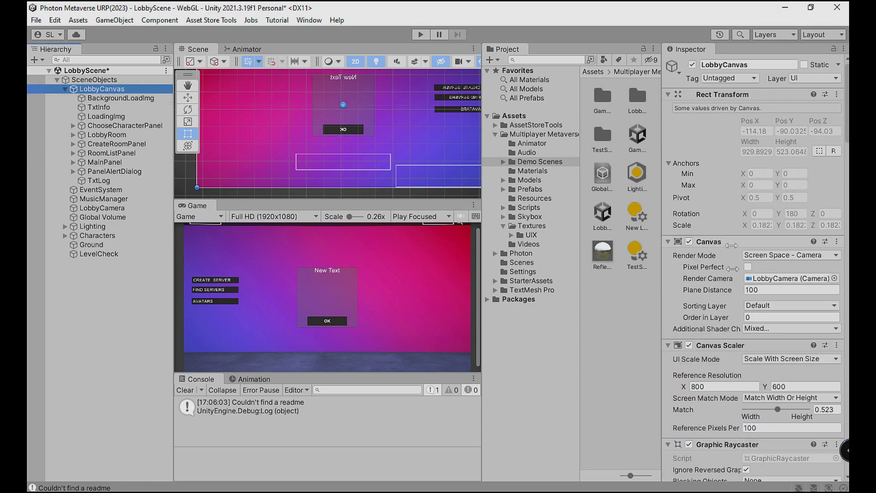
pyautogui.scroll(-5, 749, 309)
pyautogui.scroll(-15, 748, 309)
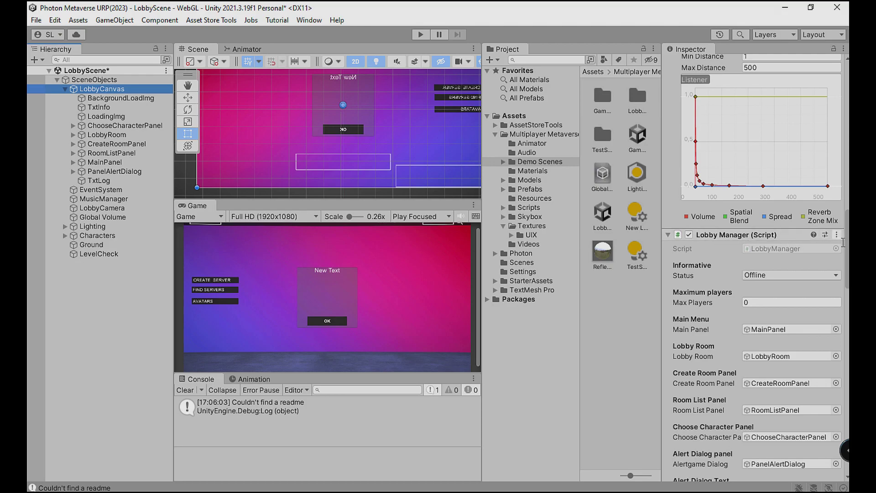
pyautogui.click(836, 235)
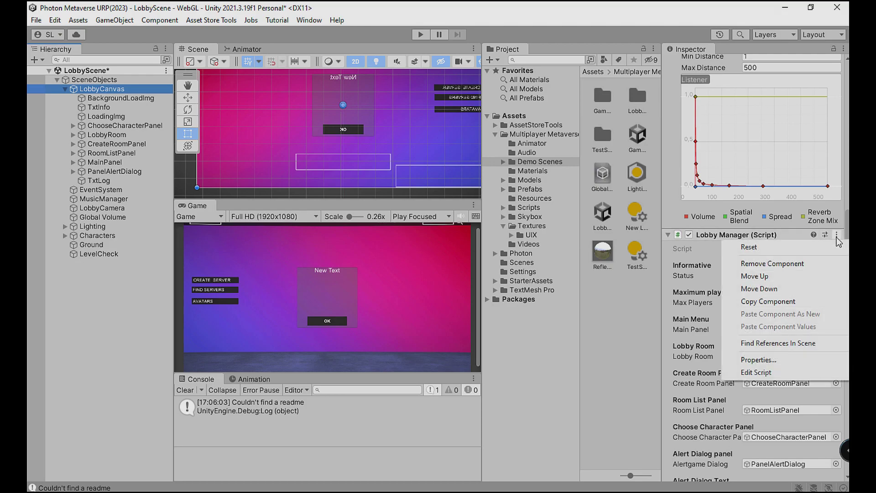
pyautogui.click(776, 373)
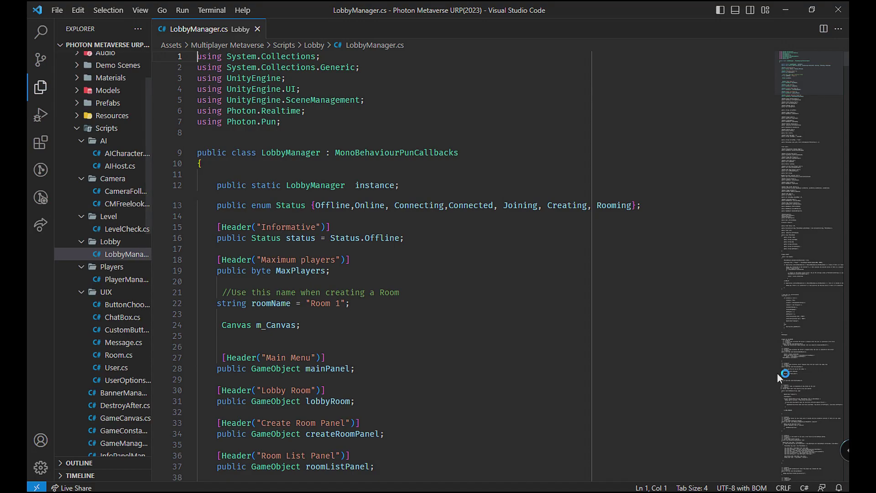
# Step: Highlight the LobbyManager class name and read through its public fields, the PhotonRoom class and the Awake method
pyautogui.moveTo(321, 153); pyautogui.dragTo(250, 161)
pyautogui.scroll(-4, 355, 276)
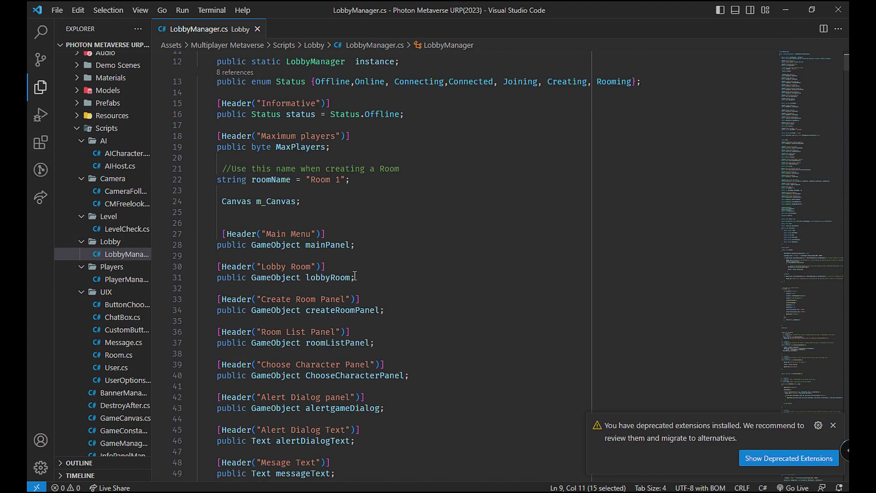
pyautogui.click(368, 219)
pyautogui.scroll(-20, 360, 246)
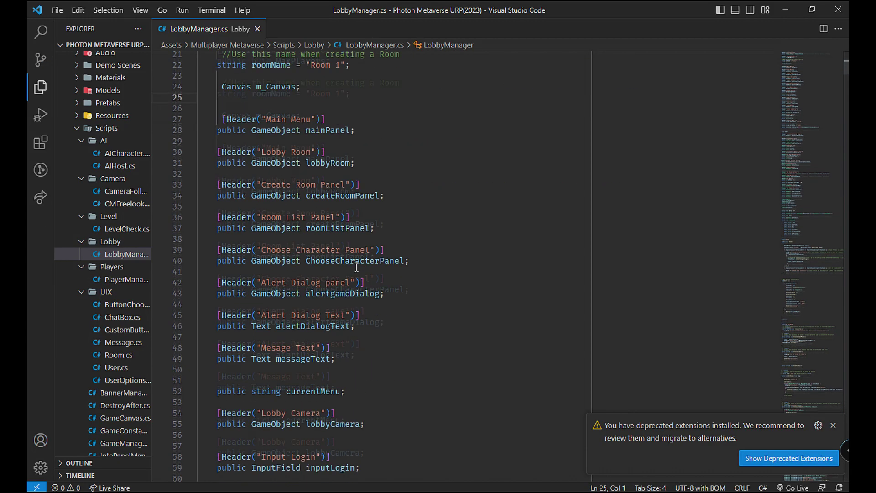
pyautogui.scroll(-20, 354, 278)
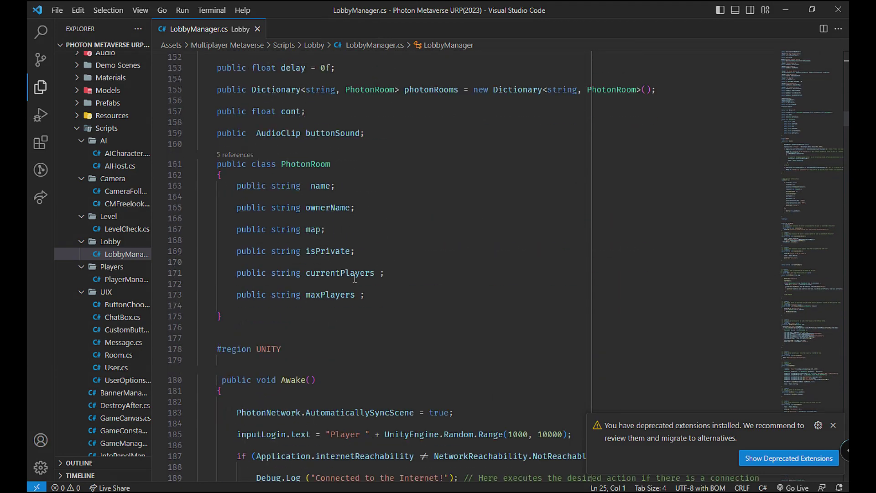
pyautogui.scroll(-4, 355, 278)
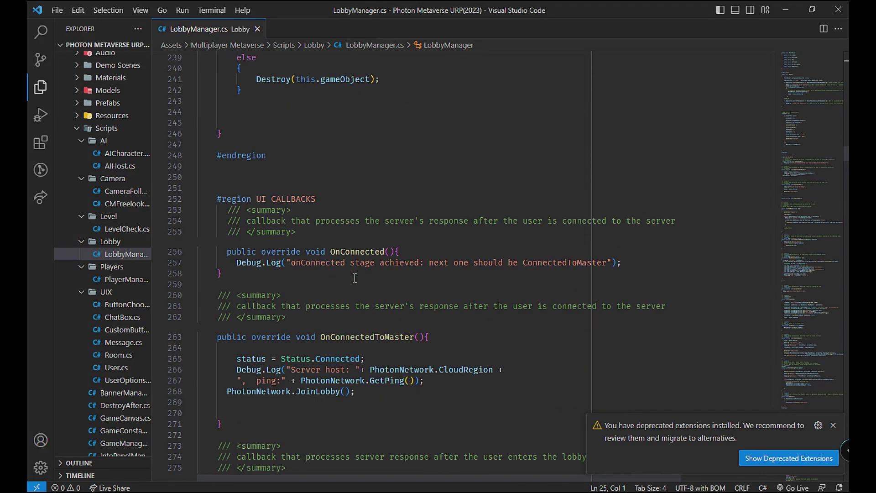
# Step: Highlight the UI CALLBACKS region name and examine its OnConnected and OnConnectedToMaster callbacks
pyautogui.moveTo(256, 199); pyautogui.dragTo(316, 200)
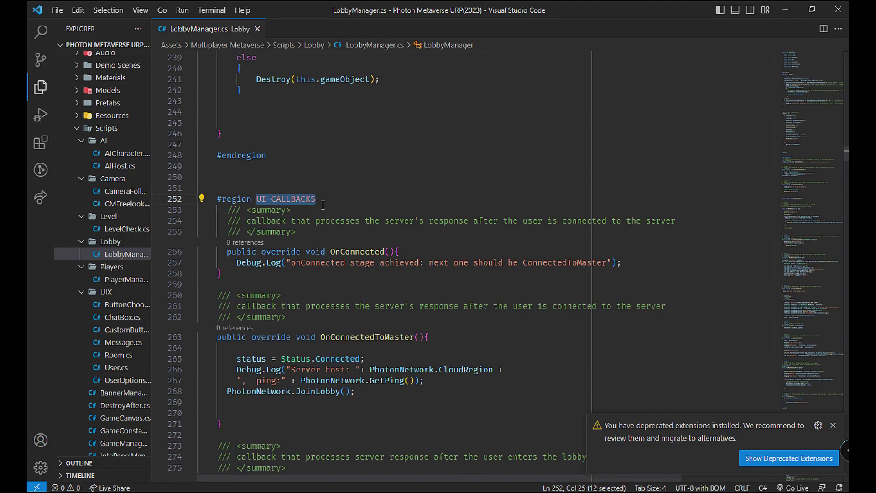
pyautogui.click(350, 204)
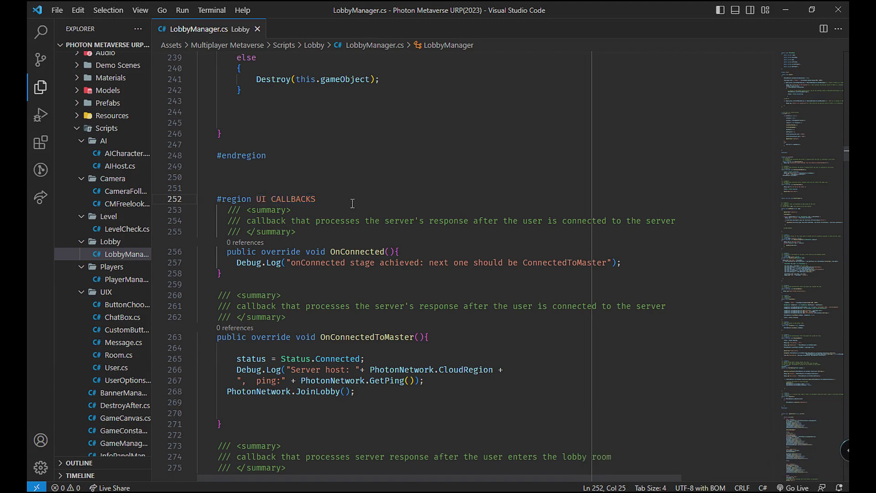
pyautogui.scroll(-1, 359, 228)
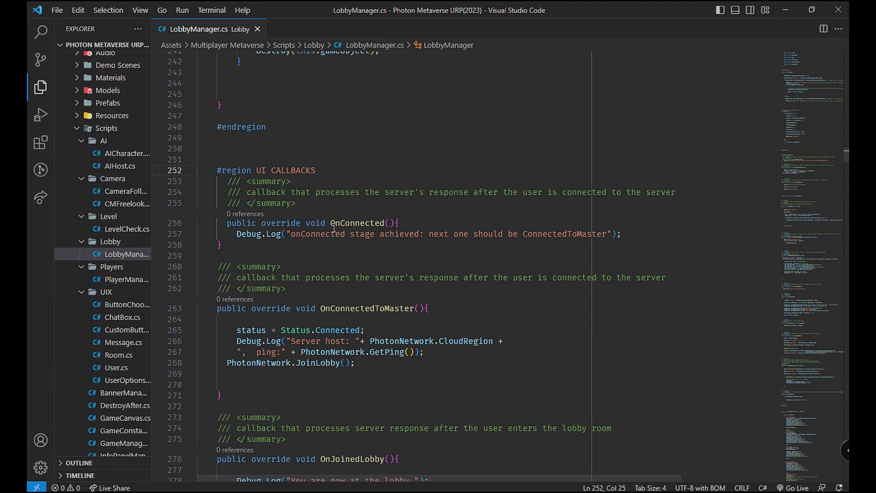
pyautogui.moveTo(326, 223); pyautogui.dragTo(385, 223)
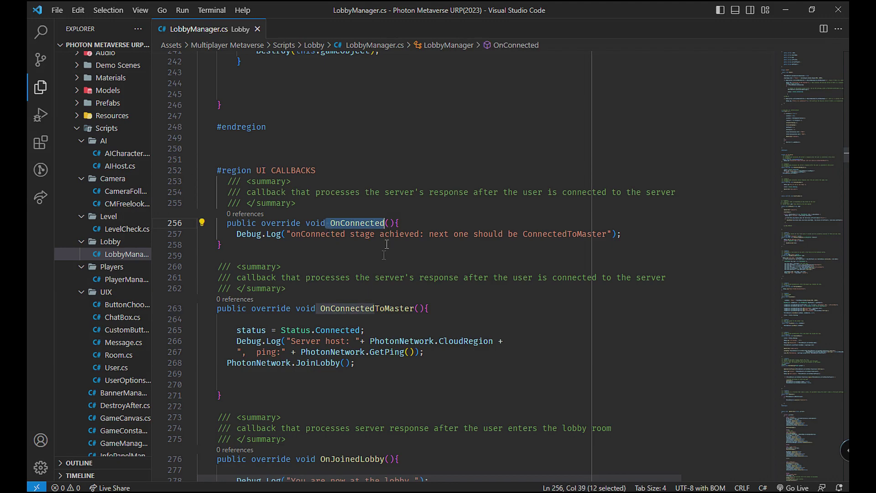
pyautogui.moveTo(312, 309); pyautogui.dragTo(430, 309)
pyautogui.scroll(-3, 411, 311)
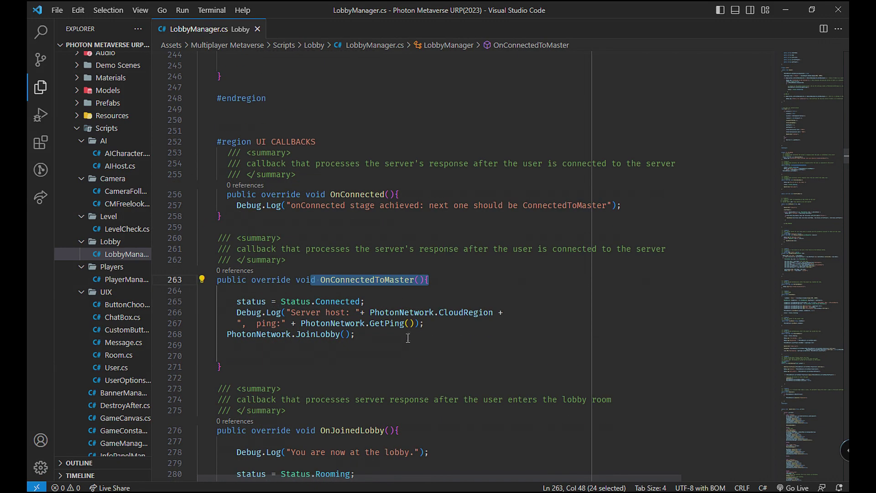
pyautogui.moveTo(359, 278); pyautogui.dragTo(303, 256)
pyautogui.moveTo(303, 256); pyautogui.dragTo(237, 246)
# Step: Highlight the OnJoinedLobby callback in LobbyManager.cs and locate the OnLeftLobby callback below it
pyautogui.scroll(-3, 329, 274)
pyautogui.moveTo(321, 288); pyautogui.dragTo(391, 289)
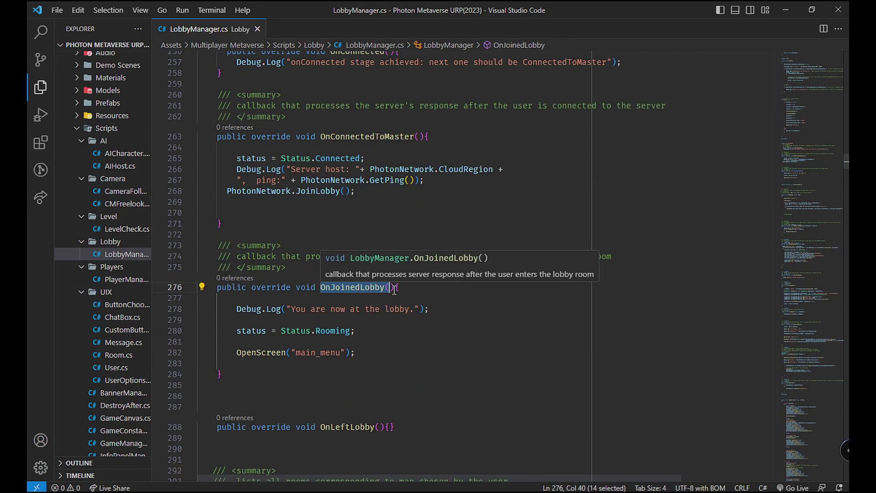
pyautogui.scroll(-5, 395, 297)
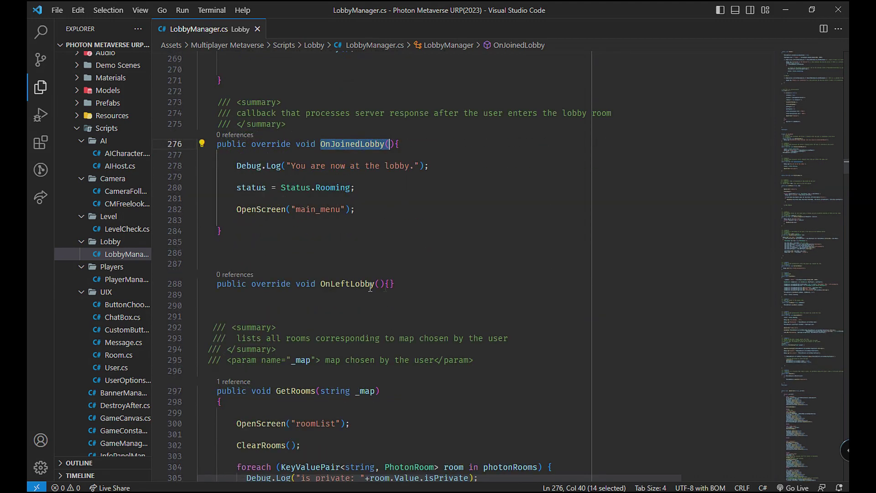
pyautogui.click(397, 287)
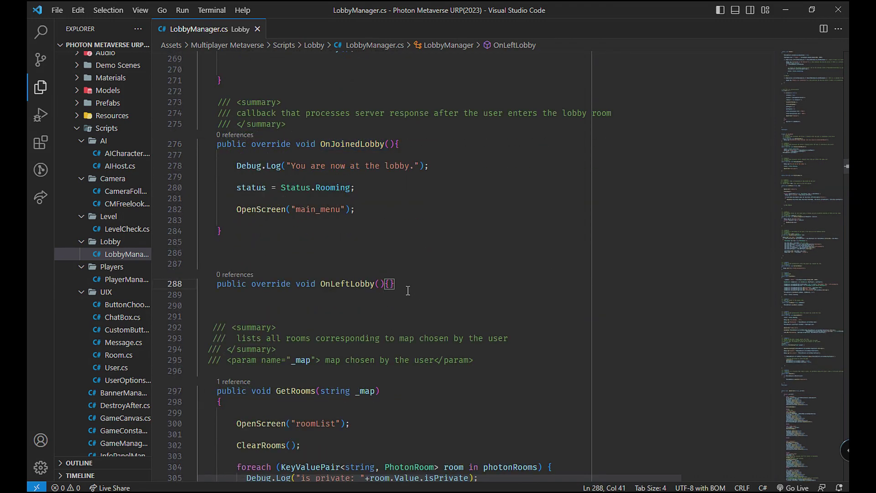
# Step: Examine the room listing methods GetRooms, OnRoomListUpdate and RoomReceived, highlighting each method name
pyautogui.scroll(-3, 406, 295)
pyautogui.moveTo(277, 277); pyautogui.dragTo(349, 276)
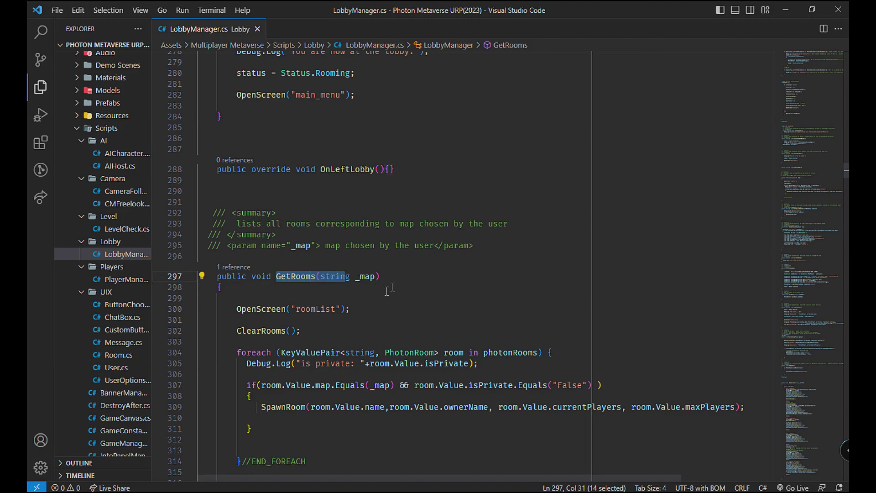
pyautogui.scroll(-7, 388, 334)
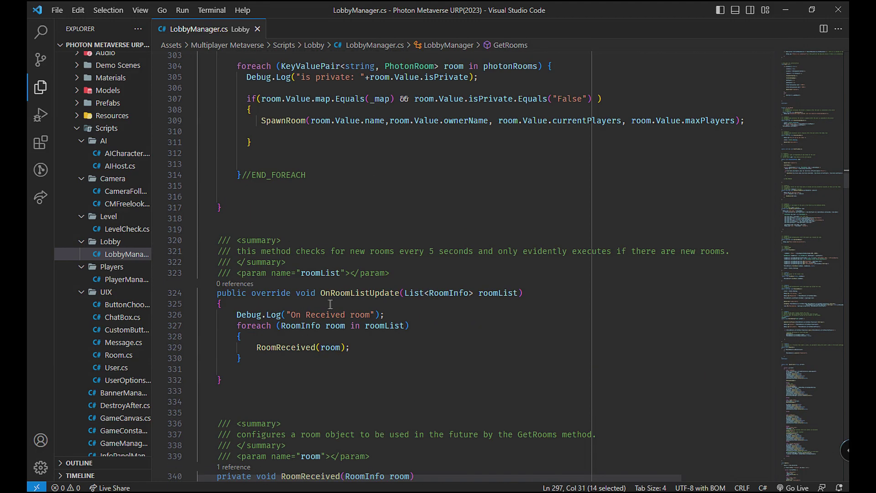
pyautogui.moveTo(321, 300); pyautogui.dragTo(400, 300)
pyautogui.scroll(-4, 401, 320)
pyautogui.scroll(-4, 402, 324)
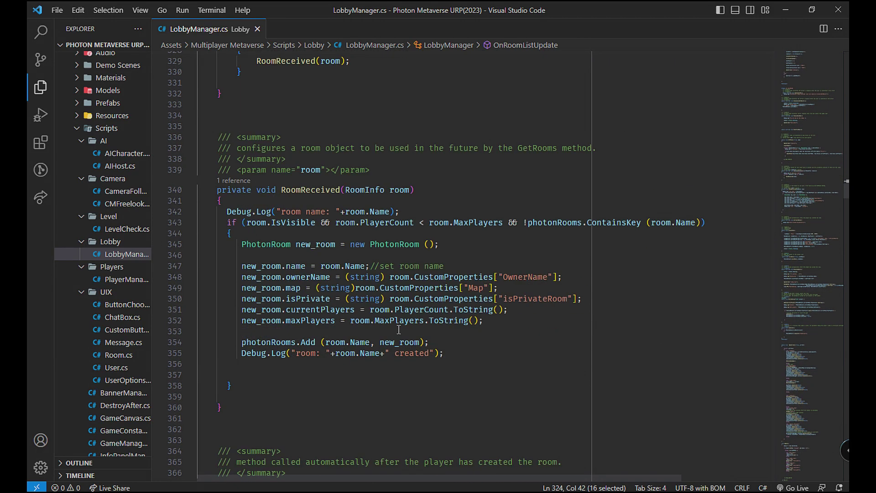
pyautogui.moveTo(281, 190); pyautogui.dragTo(341, 190)
pyautogui.scroll(-7, 375, 310)
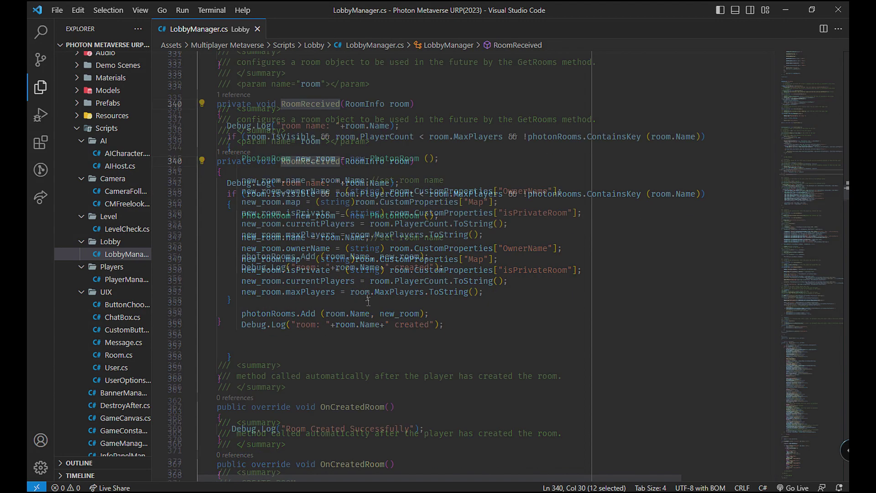
# Step: Review OnCreatedRoom and examine how CreateRoom builds the room name from "Room " and a random range
pyautogui.click(381, 300)
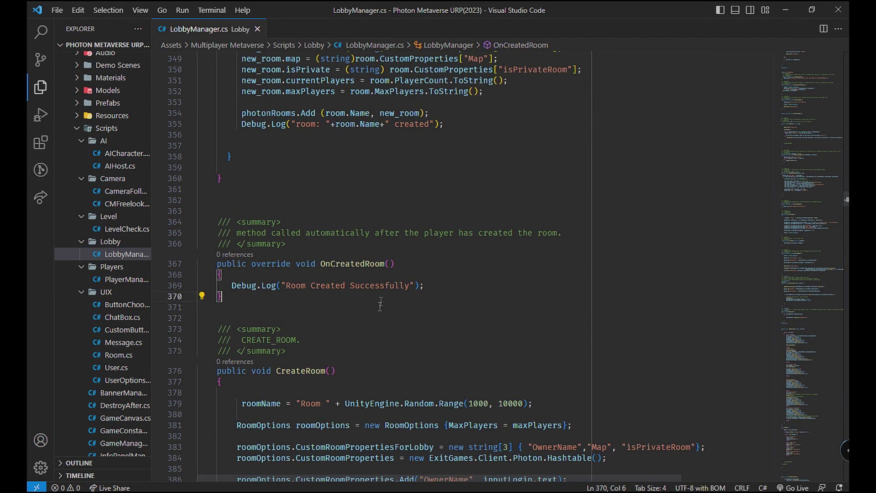
pyautogui.scroll(-3, 381, 300)
pyautogui.click(282, 259)
pyautogui.click(383, 290)
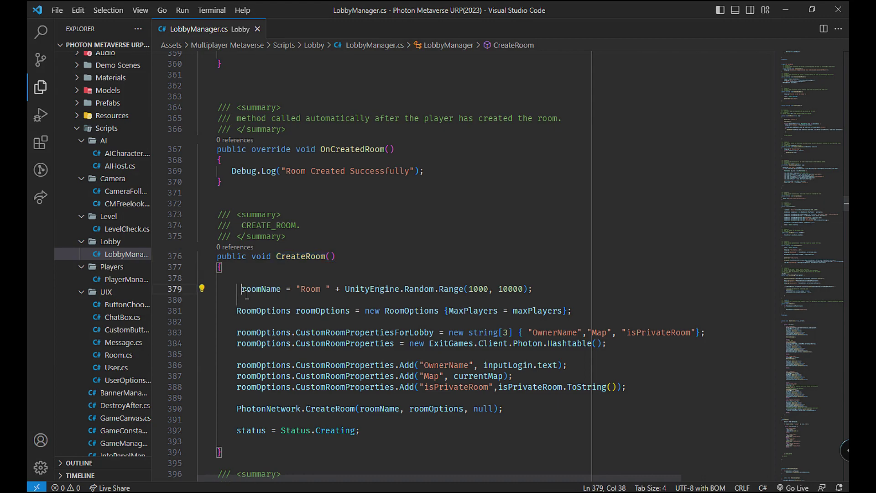
pyautogui.moveTo(326, 295); pyautogui.dragTo(296, 294)
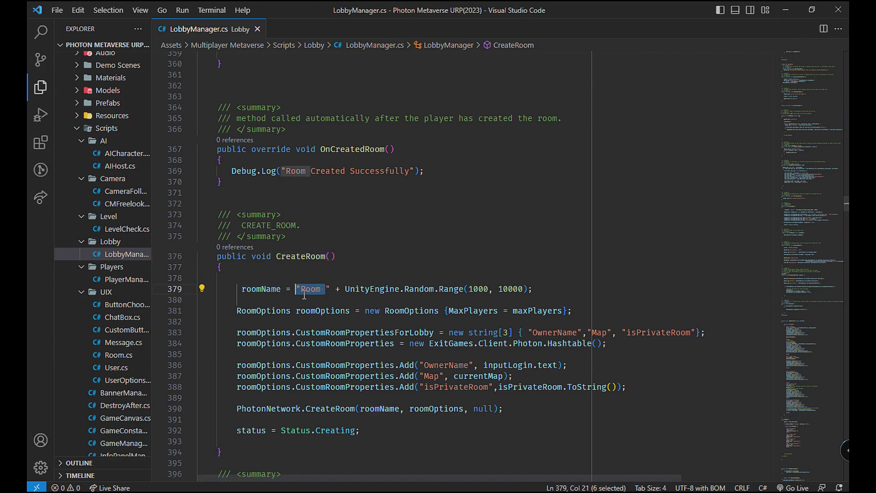
pyautogui.click(486, 294)
pyautogui.scroll(-2, 458, 345)
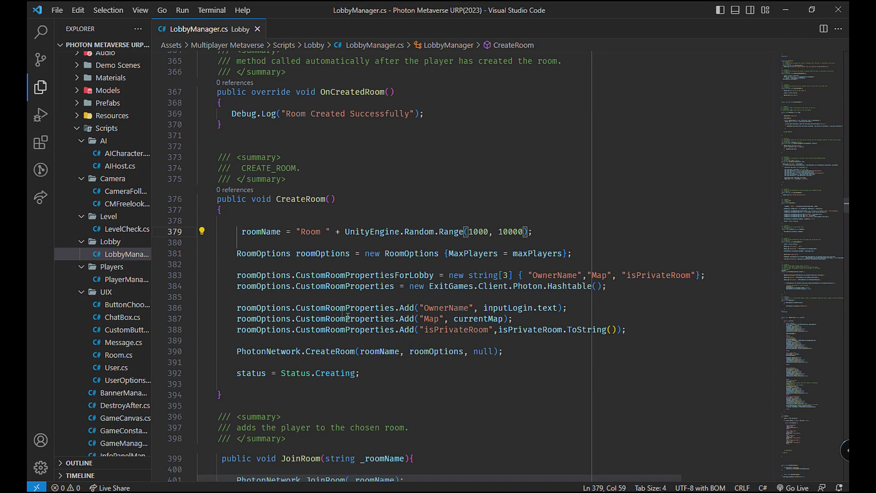
# Step: Examine the custom room properties in CreateRoom, highlighting roomOptions and the "Map" property
pyautogui.moveTo(237, 275); pyautogui.dragTo(296, 275)
pyautogui.click(607, 286)
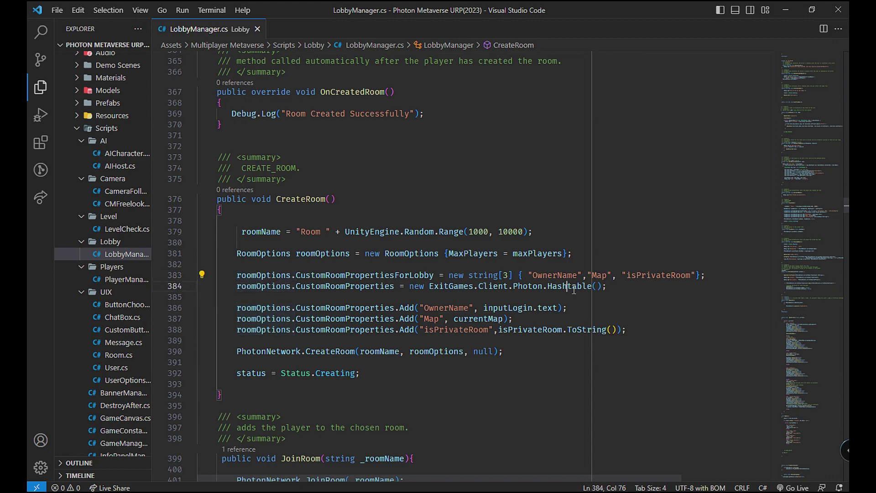
pyautogui.doubleClick(598, 275)
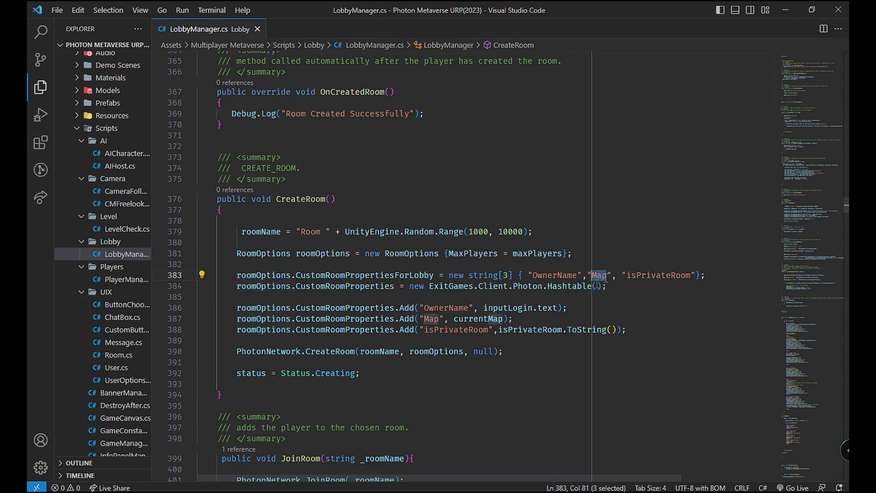
pyautogui.scroll(-3, 523, 322)
pyautogui.scroll(3, 523, 321)
# Step: Switch back to Unity and open the Game Scene from the Demo Scenes folder, saving the LobbyScene changes
pyautogui.click(786, 10)
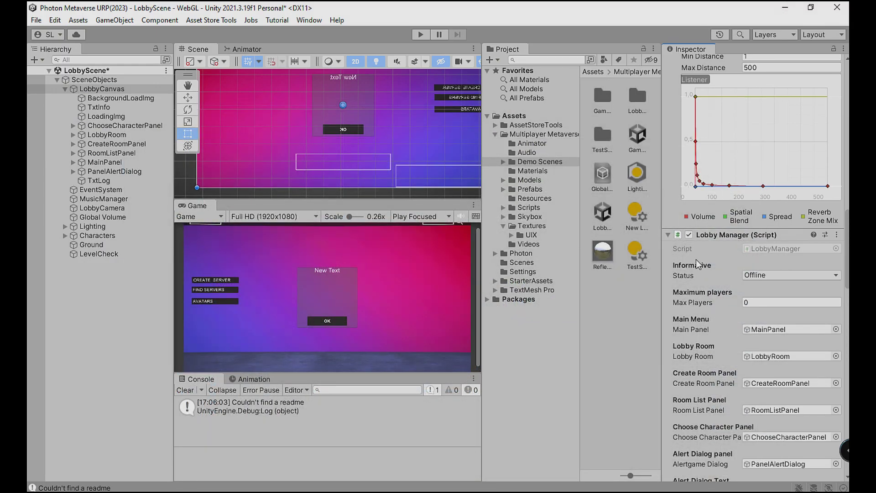
pyautogui.doubleClick(637, 138)
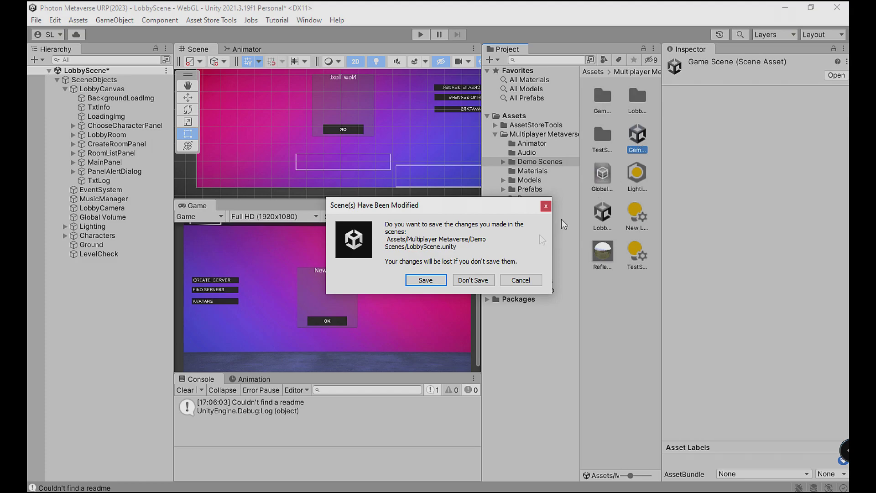
pyautogui.click(444, 283)
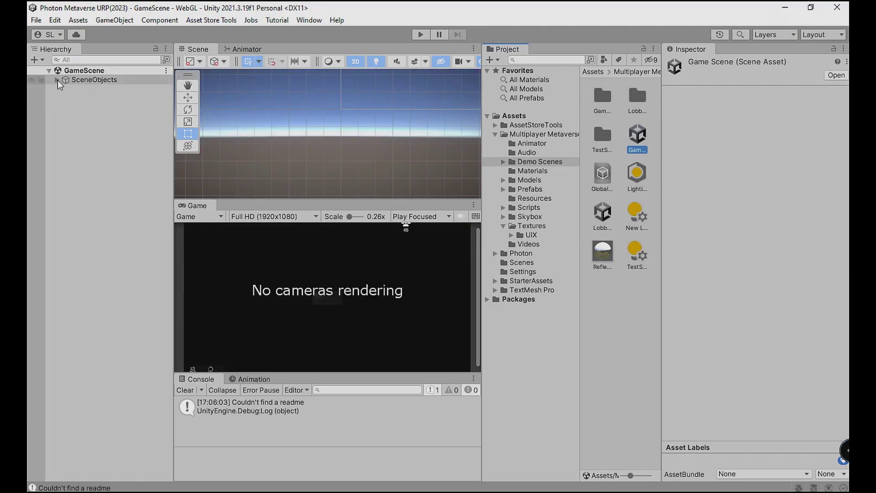
# Step: Expand SceneObjects in the scene hierarchy and inspect the GameManager object's script and audio settings
pyautogui.click(57, 80)
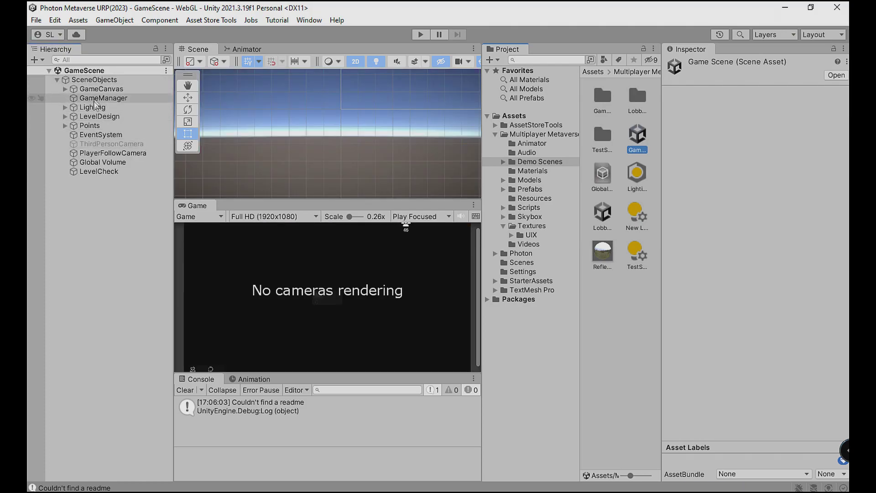
pyautogui.click(124, 98)
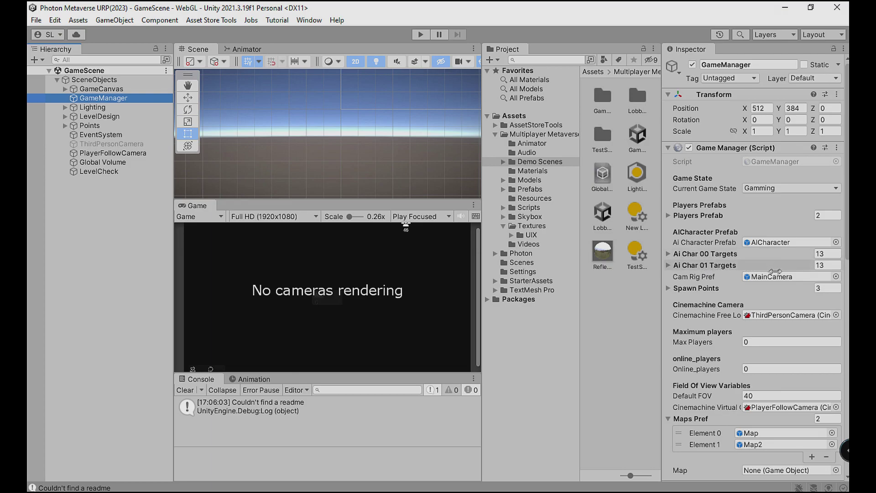
pyautogui.scroll(-3, 753, 295)
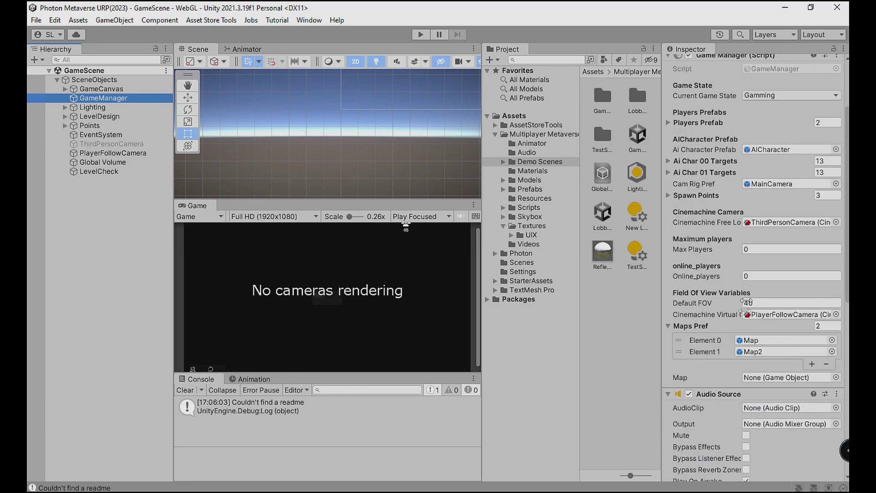
pyautogui.scroll(-1, 774, 343)
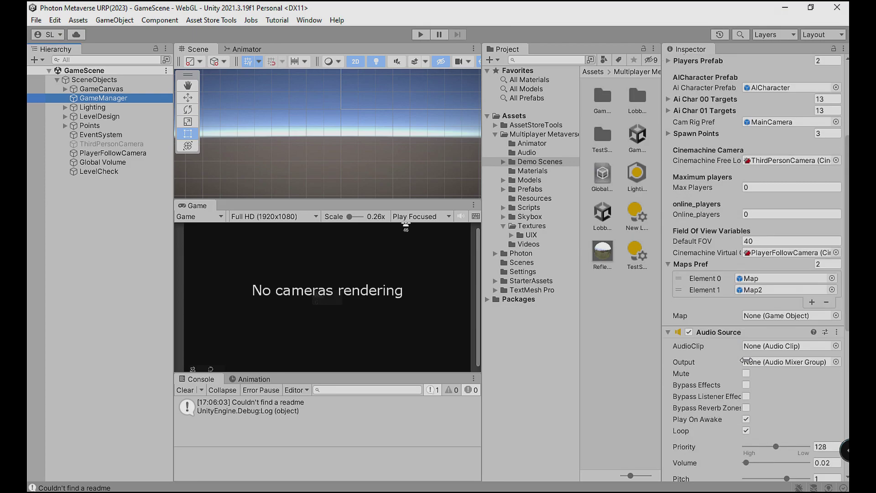
pyautogui.scroll(2, 774, 342)
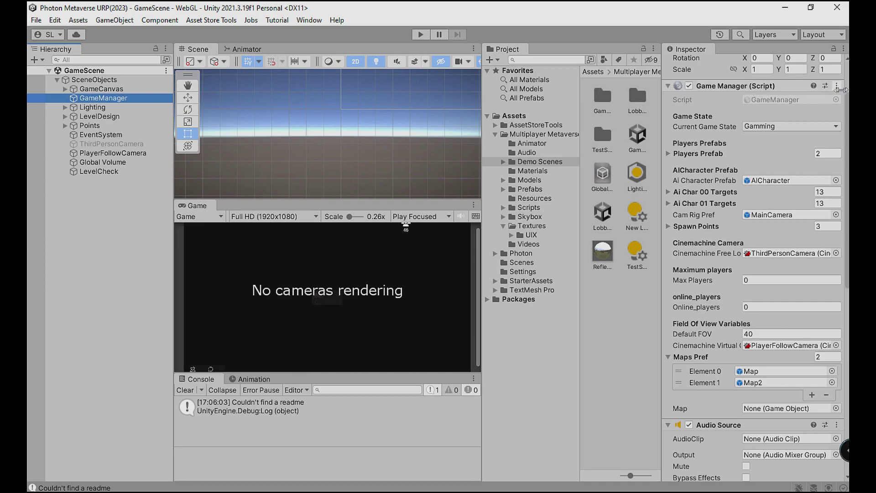
# Step: Open the Game Manager script component for editing and look through its GetGameState and SetGameState methods
pyautogui.click(837, 85)
pyautogui.click(756, 224)
pyautogui.scroll(-10, 397, 158)
pyautogui.scroll(-13, 398, 157)
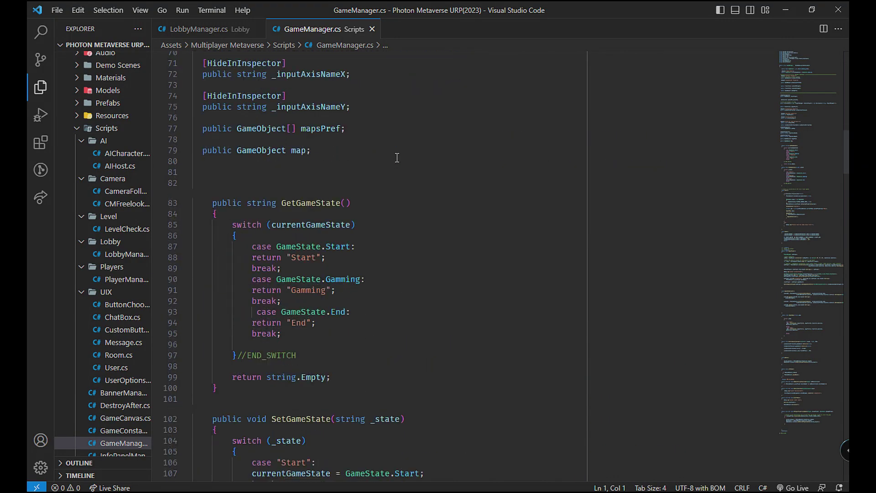
pyautogui.scroll(-20, 397, 158)
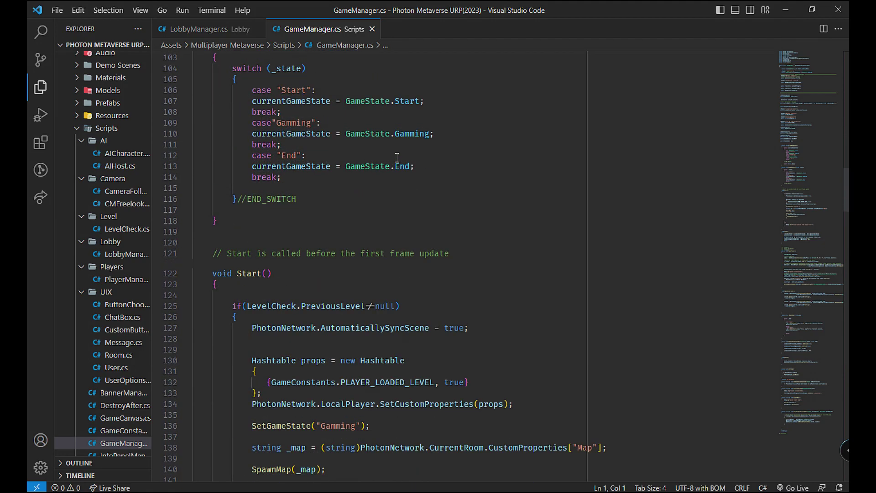
# Step: Highlight the SpawnMap and SpawnPlayer calls inside the Start method of GameManager.cs
pyautogui.scroll(6, 397, 158)
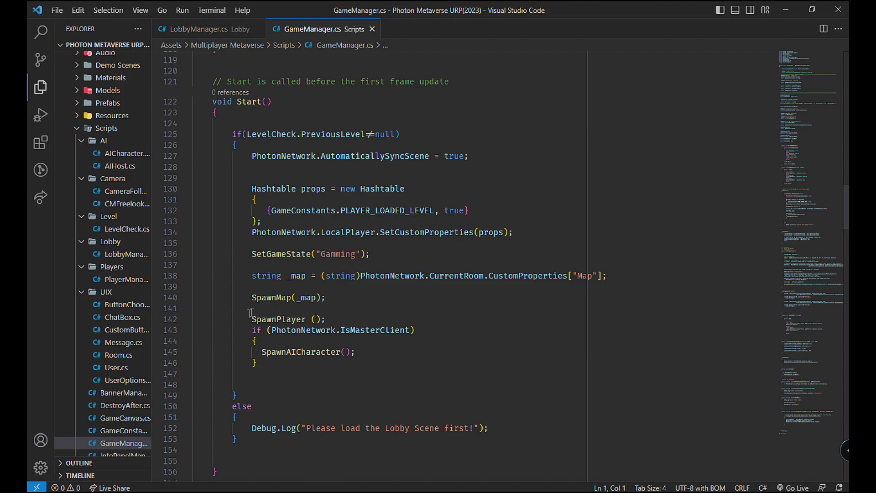
pyautogui.moveTo(256, 298); pyautogui.dragTo(350, 302)
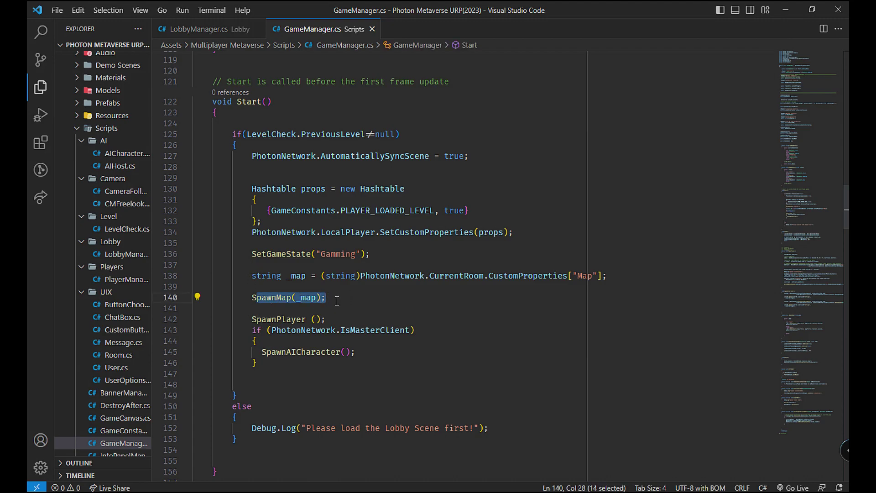
pyautogui.moveTo(242, 319); pyautogui.dragTo(327, 320)
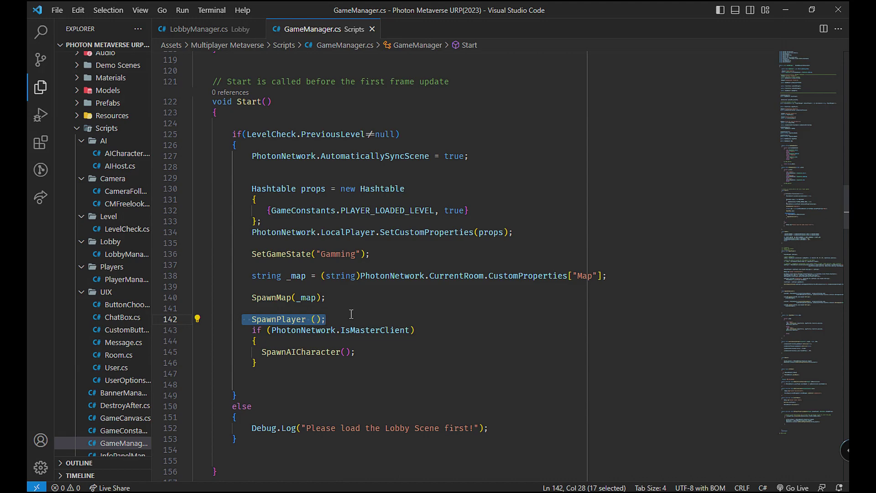
# Step: Highlight the SpawnAICharacter call inside the Start method's IsMasterClient check
pyautogui.click(351, 312)
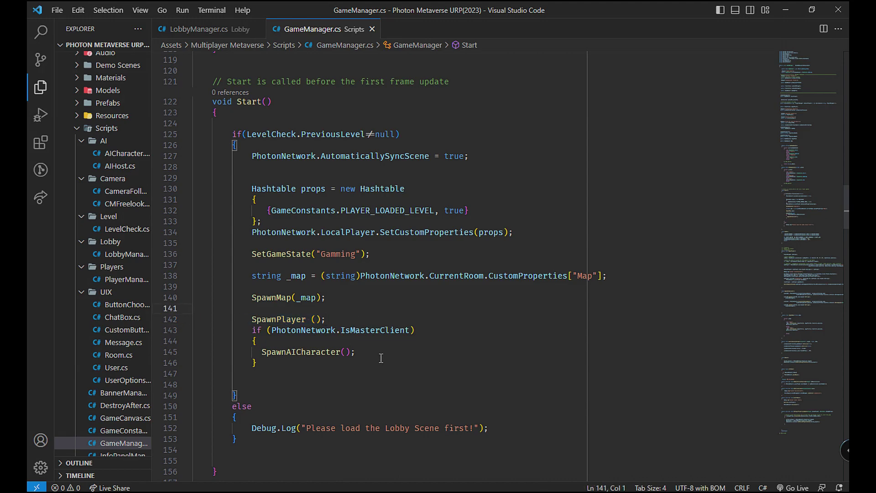
pyautogui.moveTo(356, 352); pyautogui.dragTo(261, 352)
pyautogui.scroll(-1, 274, 354)
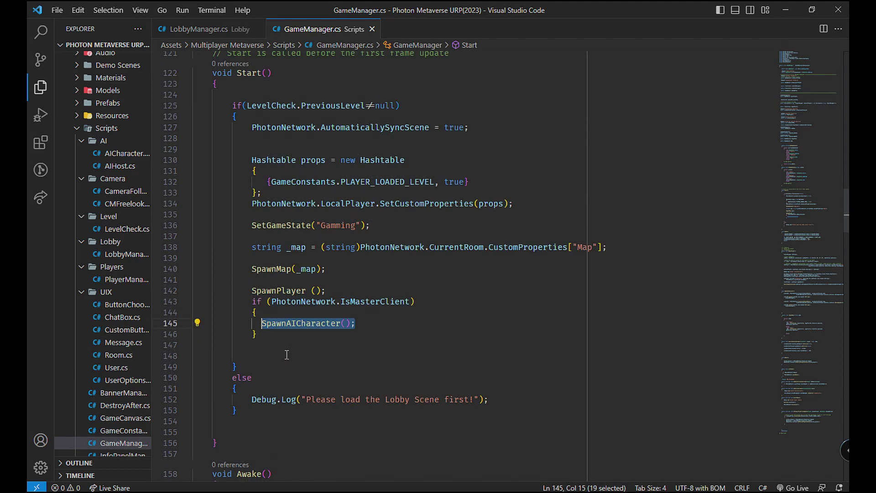
pyautogui.scroll(1, 287, 355)
# Step: Go to the SpawnPlayer method and highlight its name, the camRig assignment and the index variable
pyautogui.scroll(-14, 337, 243)
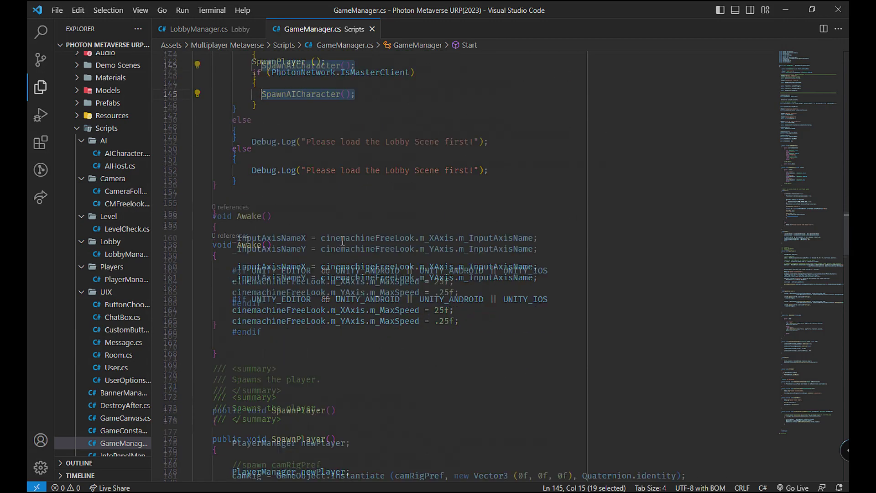
pyautogui.scroll(-3, 347, 239)
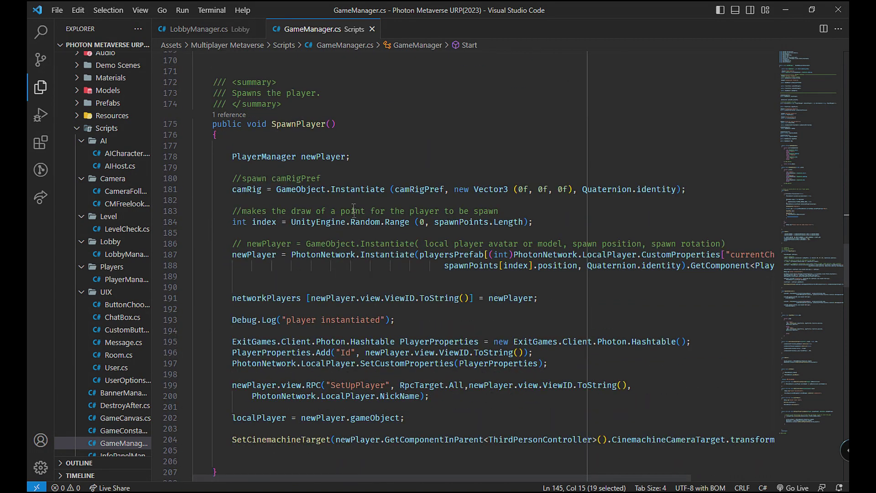
pyautogui.moveTo(272, 126); pyautogui.dragTo(355, 130)
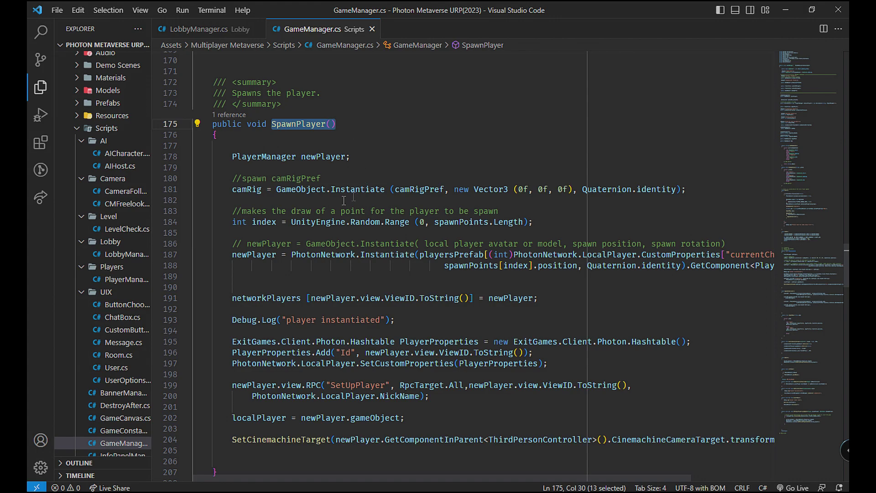
pyautogui.moveTo(232, 197); pyautogui.dragTo(277, 197)
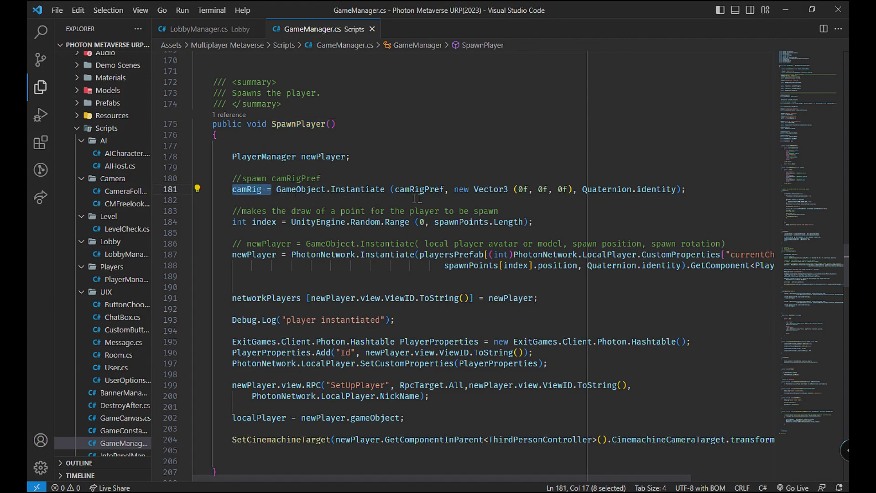
pyautogui.scroll(-2, 414, 198)
pyautogui.moveTo(280, 165); pyautogui.dragTo(252, 167)
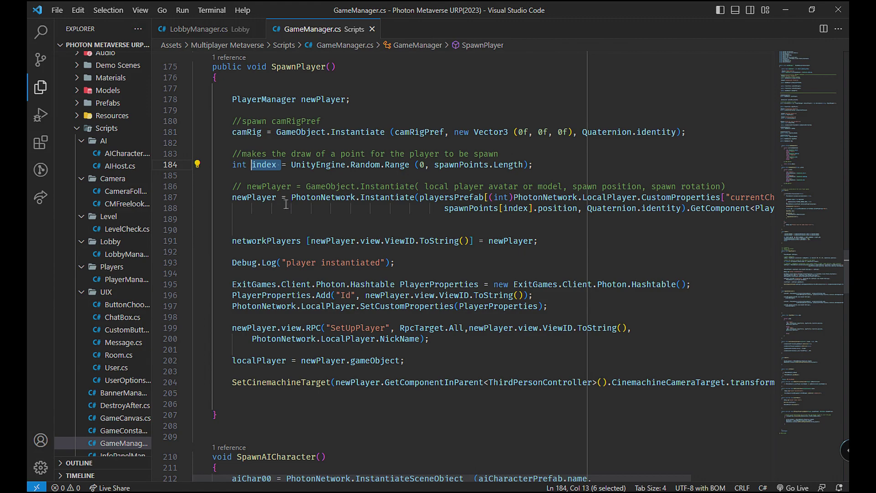
# Step: Highlight the PhotonNetwork.Instantiate statement that creates newPlayer in the SpawnPlayer method
pyautogui.moveTo(219, 200); pyautogui.dragTo(484, 227)
pyautogui.click(471, 242)
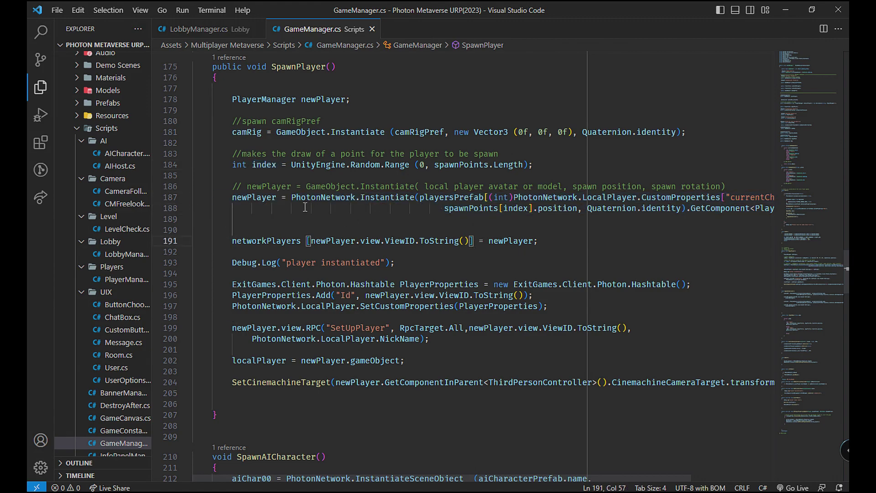
pyautogui.doubleClick(321, 197)
pyautogui.moveTo(419, 198); pyautogui.dragTo(357, 198)
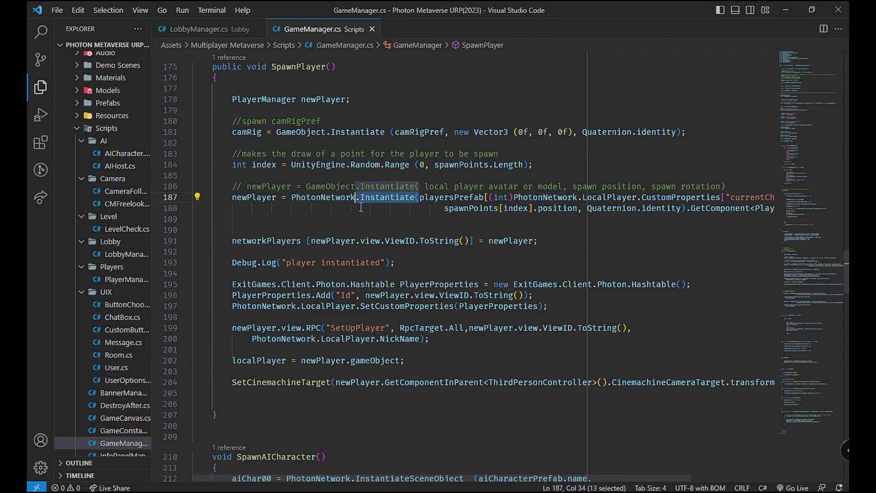
pyautogui.click(382, 221)
# Step: Go to the SpawnAICharacter method and highlight its name and the InstantiateSceneObject call for aiChar00
pyautogui.scroll(-3, 388, 233)
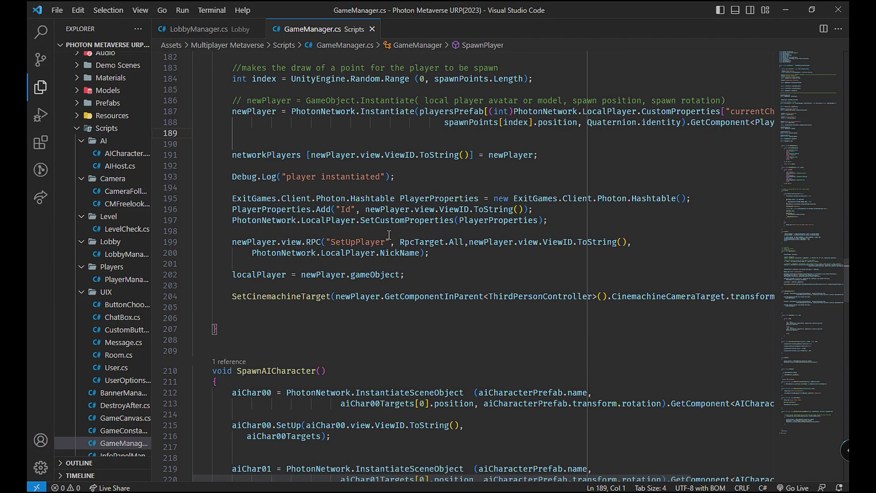
pyautogui.scroll(-4, 389, 235)
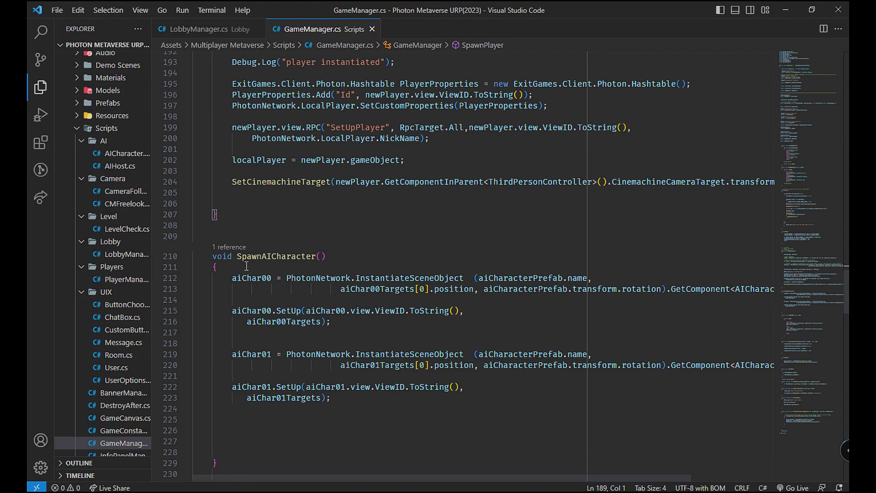
pyautogui.moveTo(237, 256); pyautogui.dragTo(475, 276)
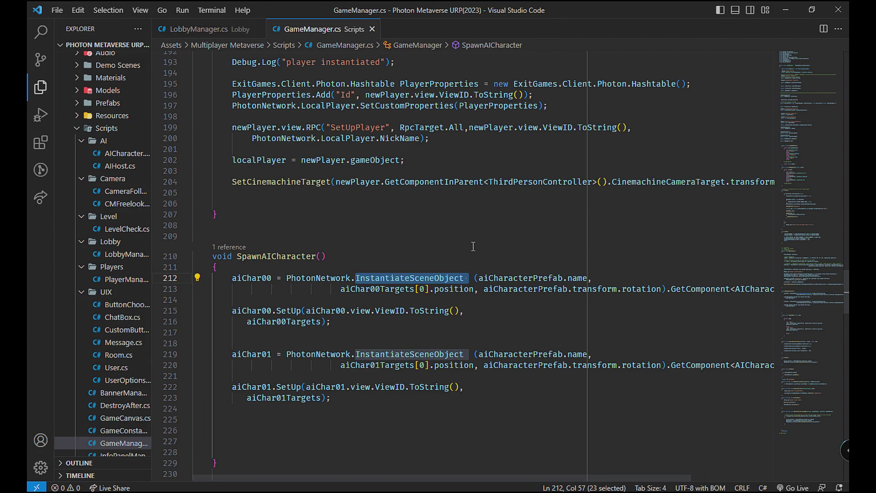
pyautogui.click(580, 344)
# Step: Go to the SpawnMap method and point out the map1 case's Instantiate call
pyautogui.scroll(-4, 659, 415)
pyautogui.scroll(-5, 404, 406)
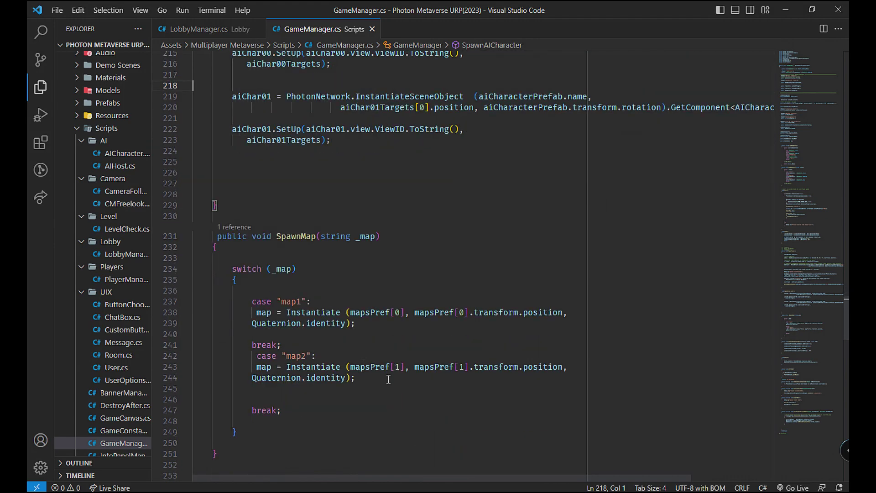
pyautogui.rightClick(291, 314)
pyautogui.click(295, 311)
pyautogui.click(281, 313)
# Step: Switch back to Unity, open the Map prefab from the Prefabs > Maps folder, and look around it
pyautogui.hotkey('alt', 'Tab')
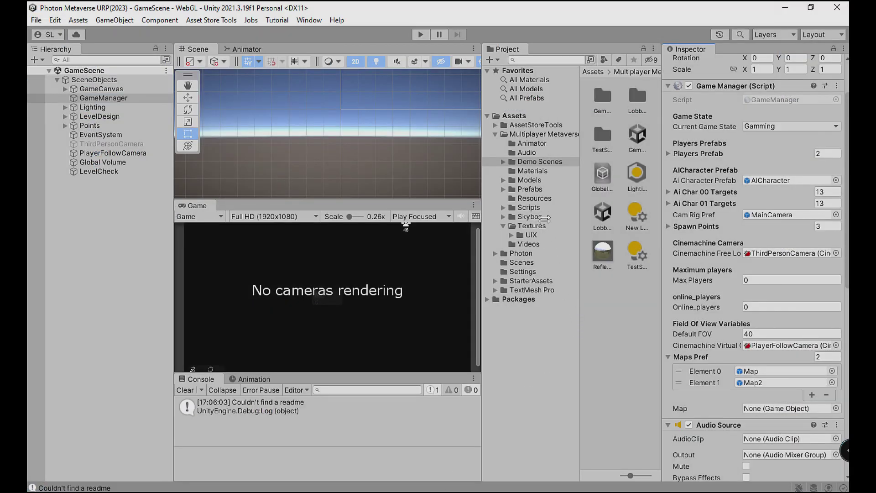
pyautogui.click(532, 171)
pyautogui.doubleClick(529, 189)
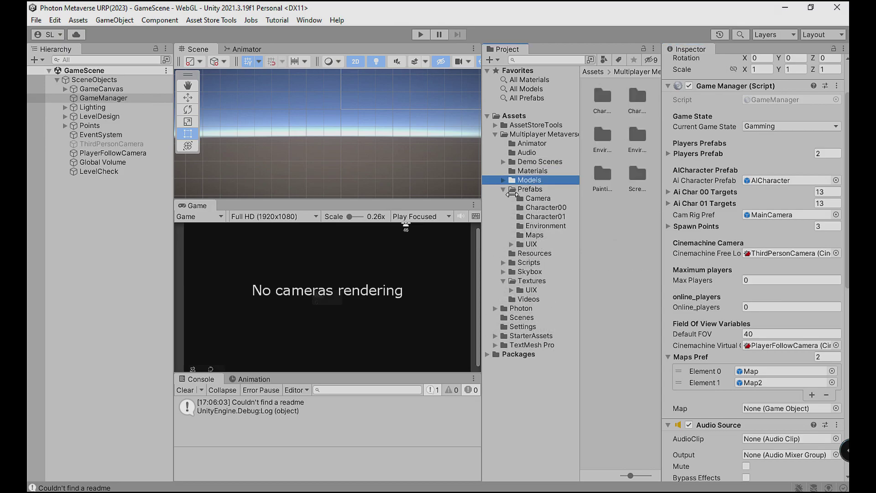
pyautogui.click(534, 235)
pyautogui.click(600, 96)
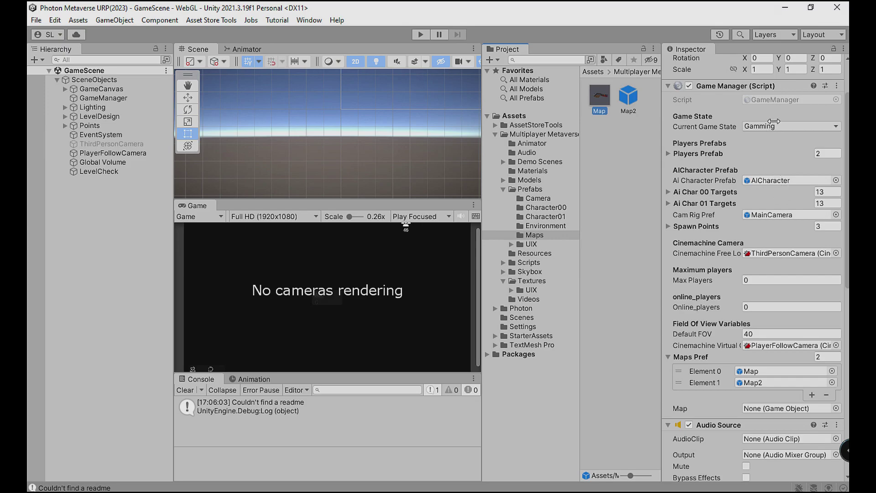
pyautogui.click(836, 75)
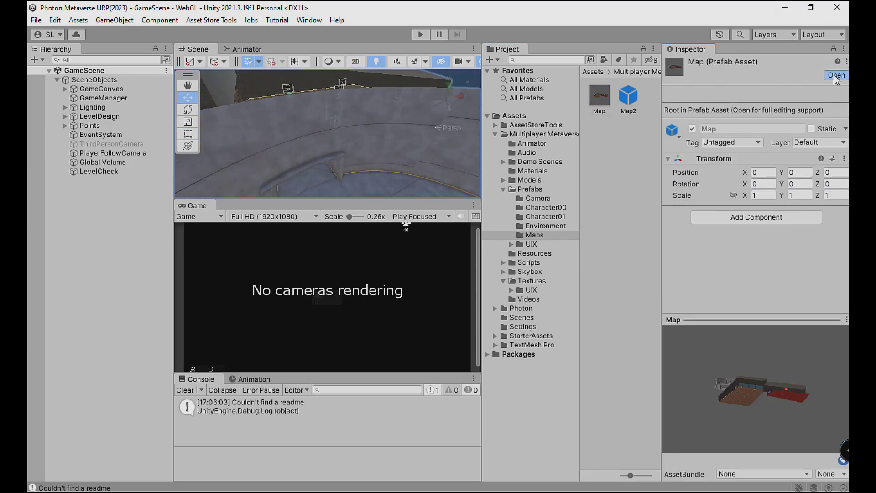
pyautogui.scroll(-5, 390, 157)
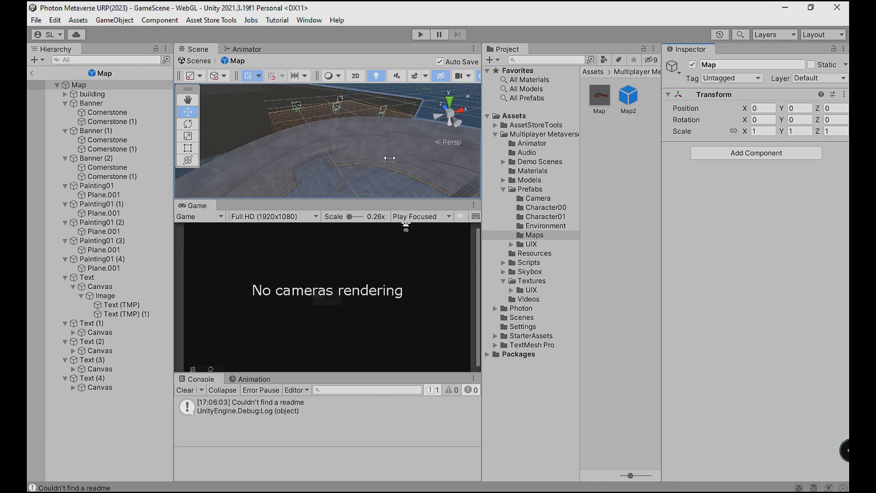
pyautogui.moveTo(382, 165); pyautogui.dragTo(320, 111, button='right')
# Step: Open the Map2 prefab from the Maps folder and view the convention center's interior up close
pyautogui.click(630, 96)
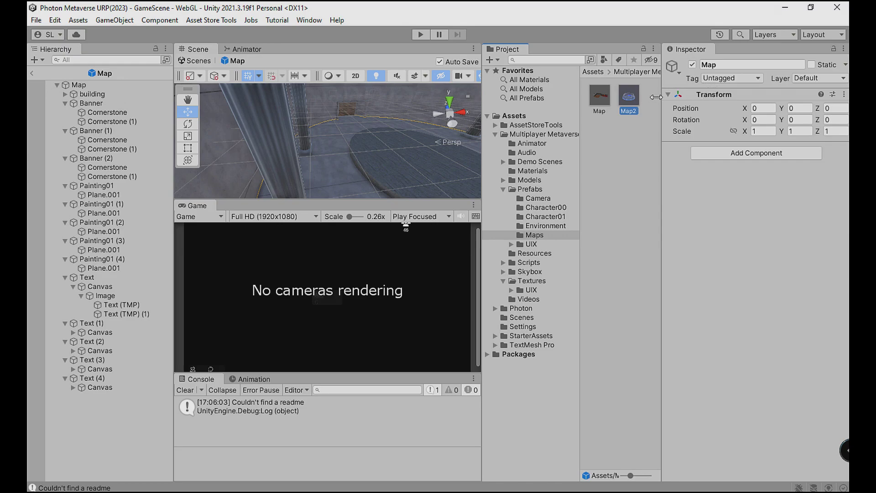
pyautogui.doubleClick(630, 97)
pyautogui.scroll(8, 319, 171)
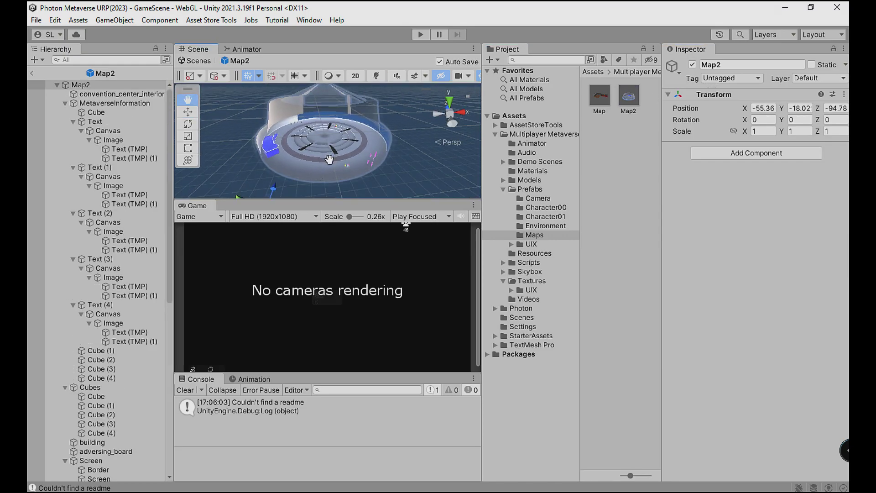
pyautogui.scroll(1, 316, 175)
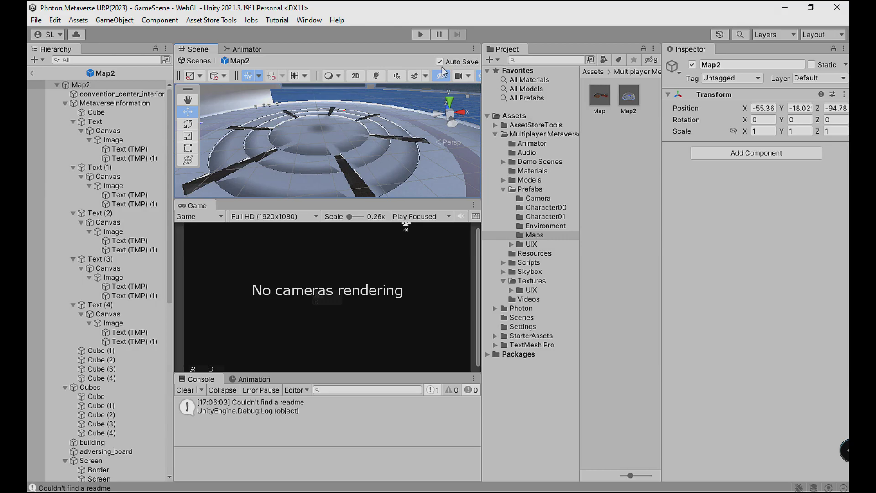
# Step: Maximize the Scene view and look around the interior of the Map2 prefab
pyautogui.click(473, 49)
pyautogui.click(502, 90)
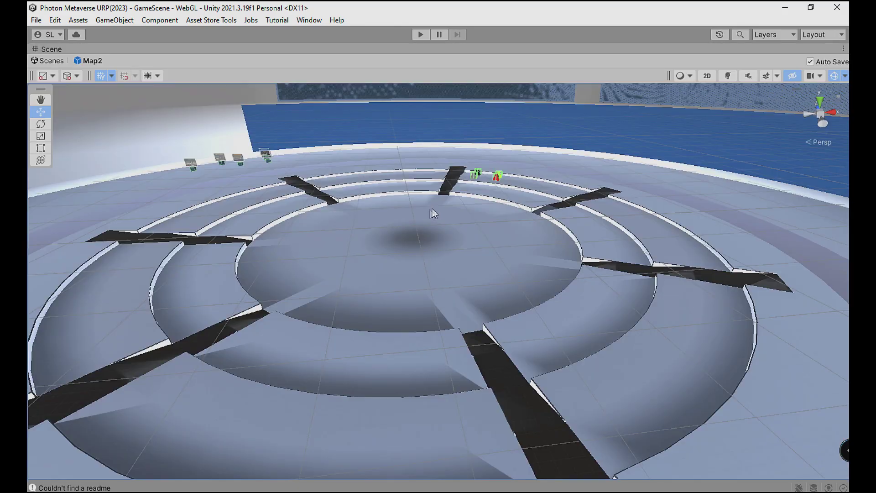
pyautogui.moveTo(432, 212); pyautogui.dragTo(441, 187, button='right')
pyautogui.moveTo(406, 211); pyautogui.dragTo(429, 91, button='middle')
pyautogui.scroll(-3, 442, 91)
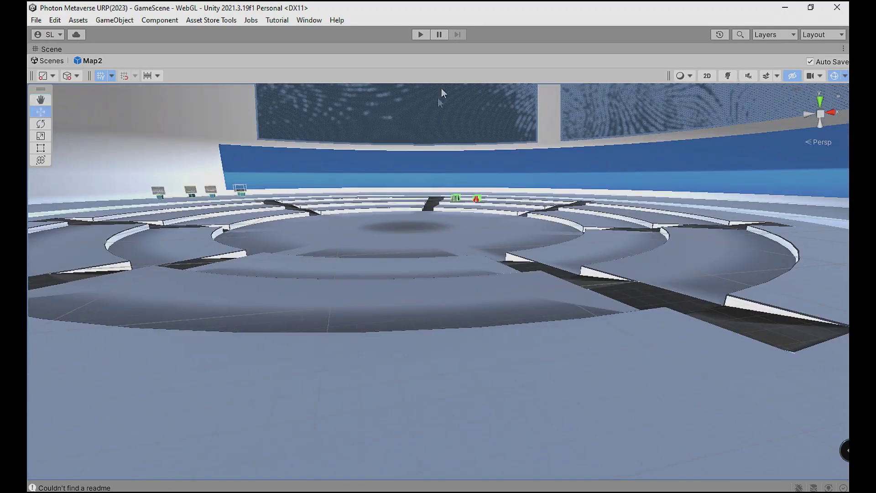
pyautogui.moveTo(388, 207); pyautogui.dragTo(215, 214, button='right')
pyautogui.moveTo(296, 226); pyautogui.dragTo(313, 219, button='middle')
pyautogui.moveTo(313, 218); pyautogui.dragTo(680, 192, button='right')
pyautogui.moveTo(716, 170); pyautogui.dragTo(721, 165, button='right')
pyautogui.moveTo(631, 268); pyautogui.dragTo(664, 262, button='right')
# Step: Restore the Scene view to its normal size and exit the Map2 prefab back to GameScene
pyautogui.click(844, 48)
pyautogui.click(781, 89)
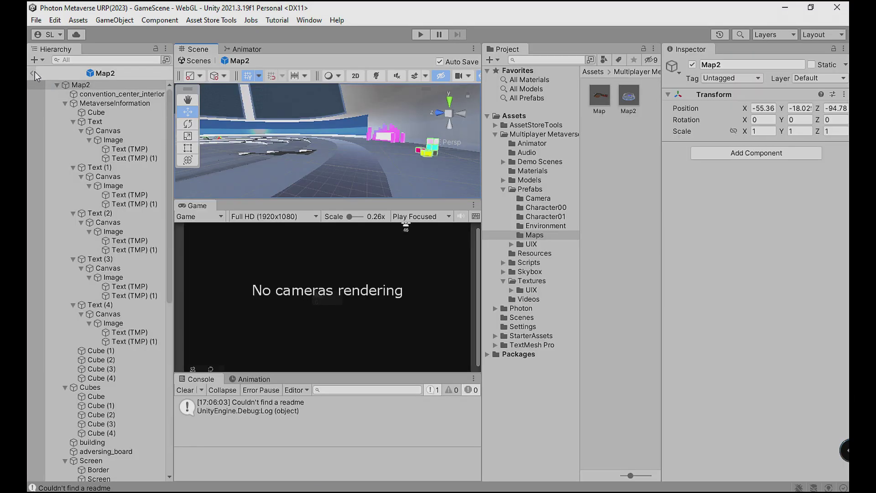
pyautogui.click(31, 72)
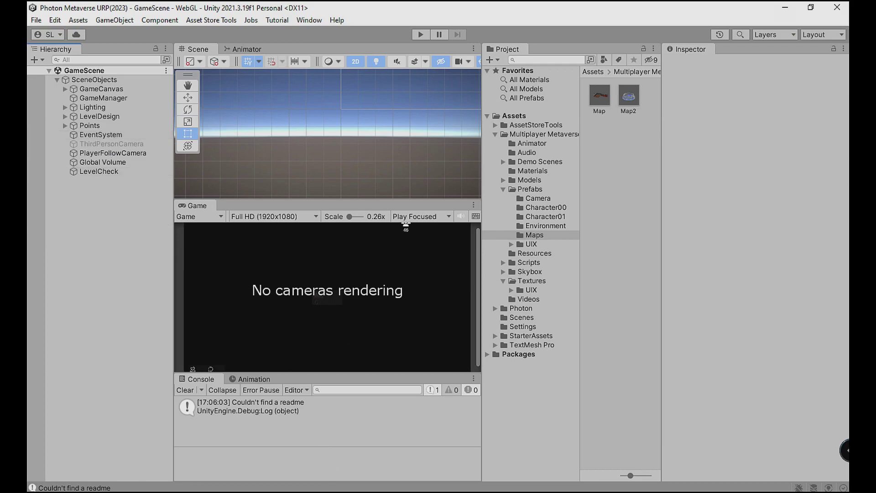
# Step: Switch to the Asset Store page in the browser and expand the Technical details section to review the features
pyautogui.click(340, 492)
pyautogui.click(114, 10)
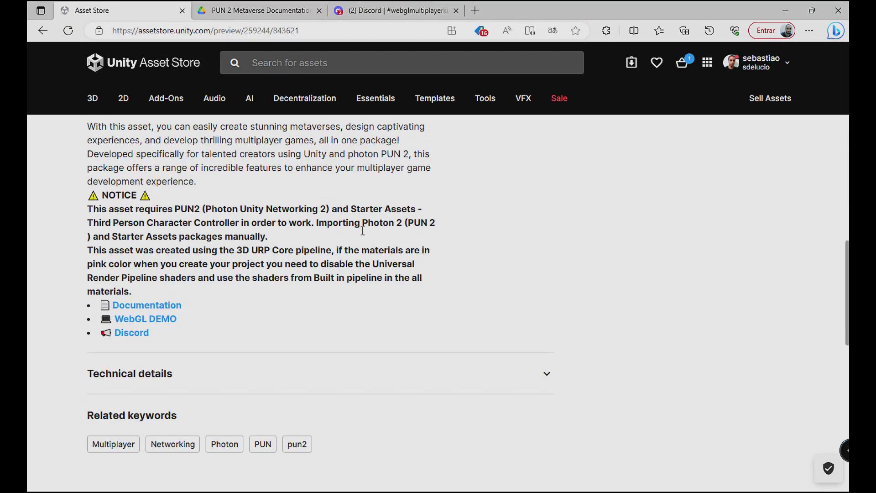
pyautogui.scroll(-4, 345, 274)
pyautogui.click(225, 177)
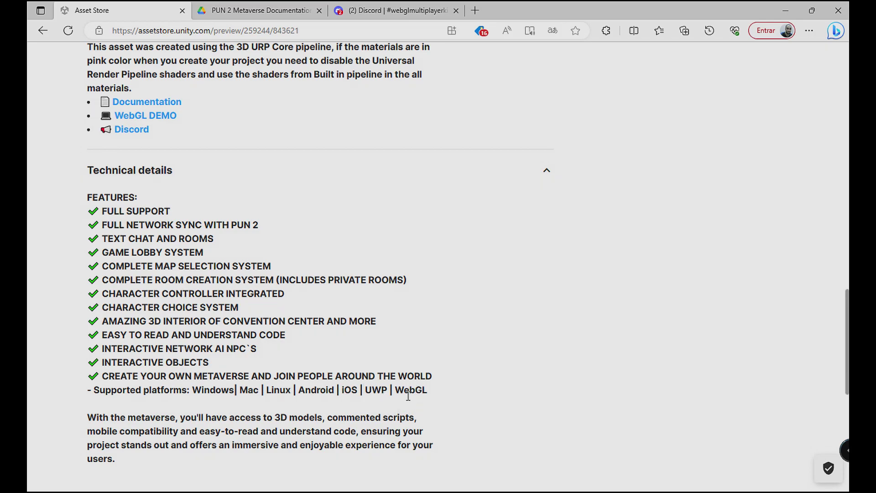
# Step: Switch to the Builds folder in File Explorer and launch multiple instances of Metaverse URP(2023).exe
pyautogui.click(439, 491)
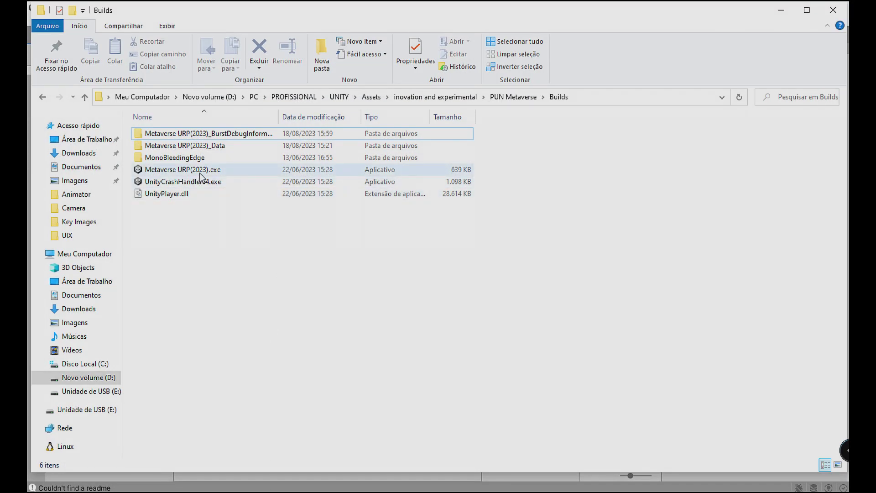
pyautogui.doubleClick(200, 174)
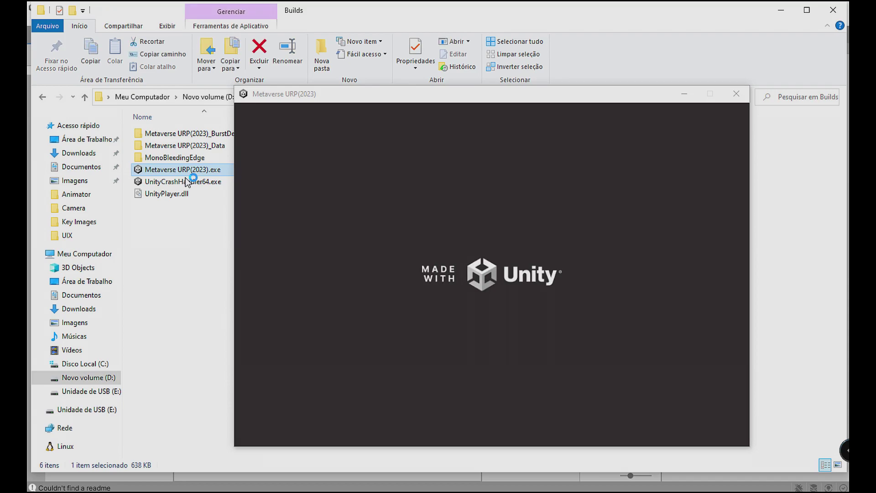
pyautogui.click(205, 244)
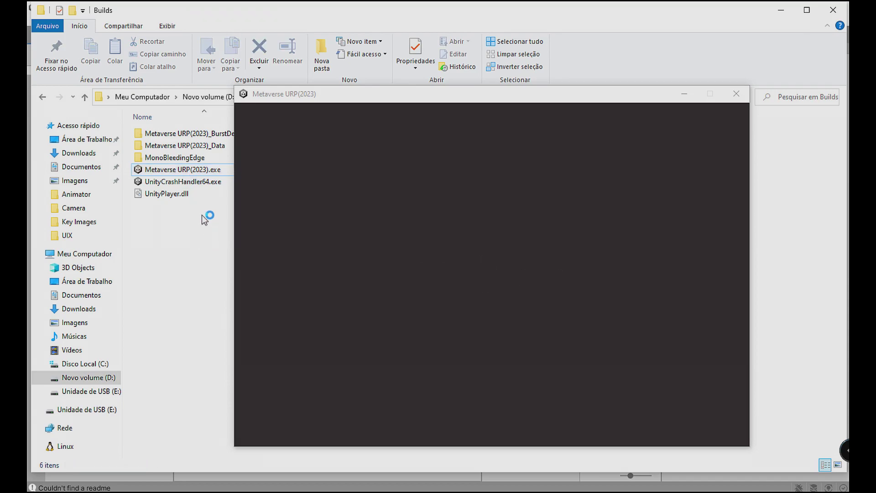
pyautogui.click(192, 173)
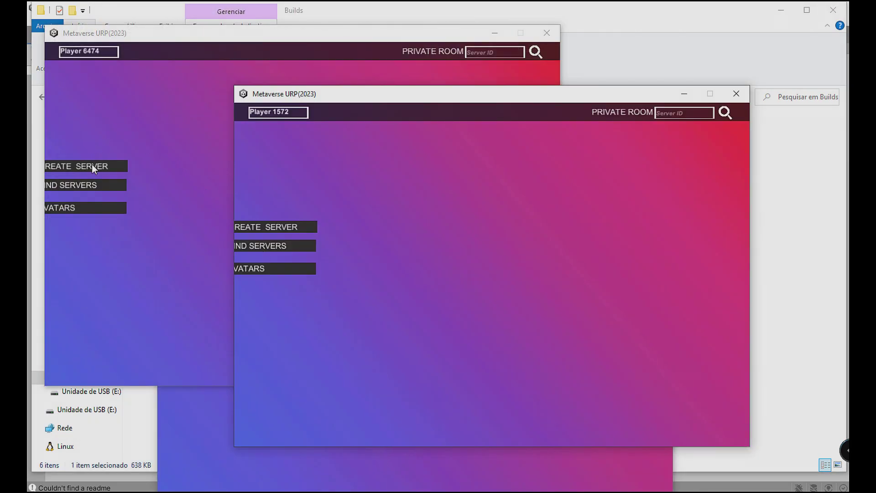
# Step: Create a server room with max players set to 2 in the first game instance
pyautogui.click(92, 167)
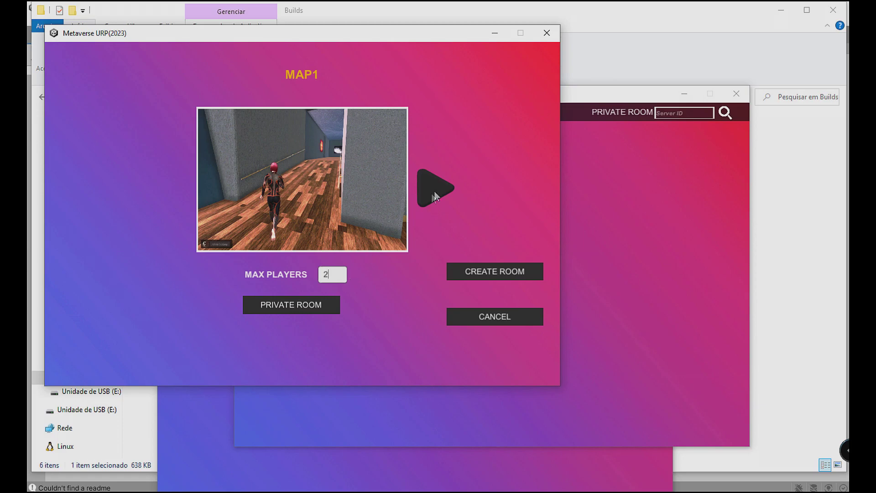
pyautogui.click(482, 274)
# Step: Create a server room on MAP2 with max players set to 2 in the second game instance
pyautogui.click(632, 285)
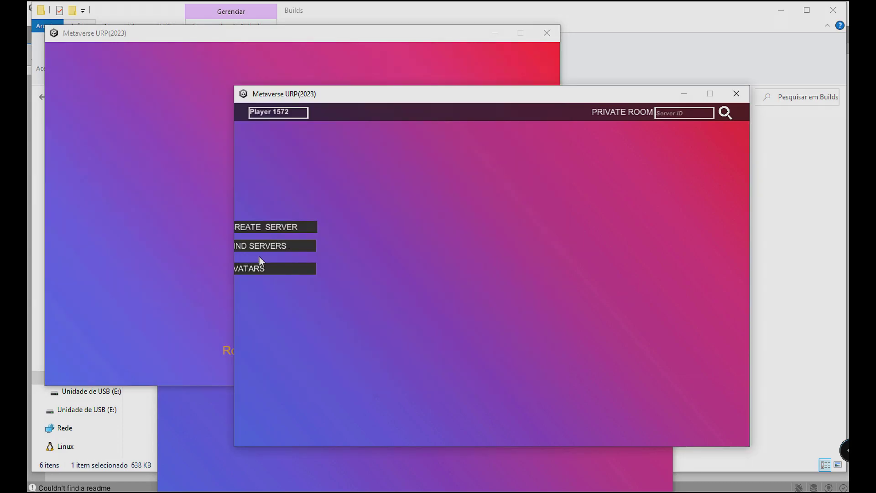
pyautogui.click(281, 228)
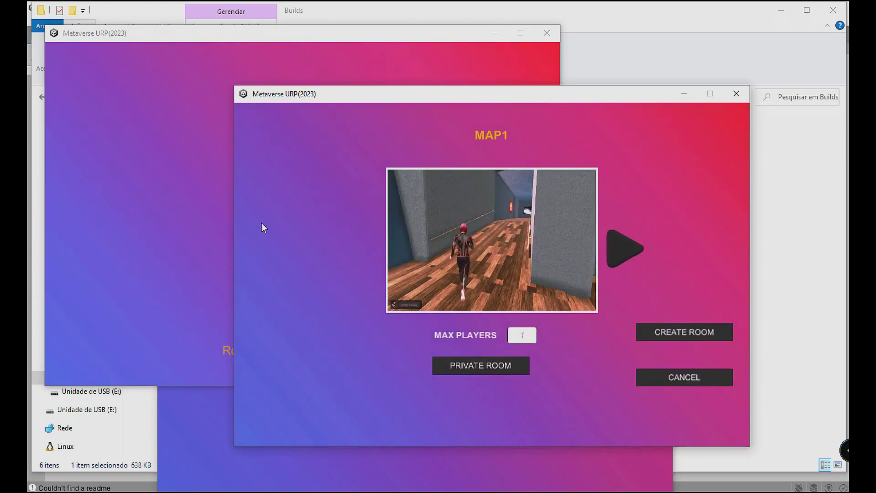
pyautogui.click(628, 251)
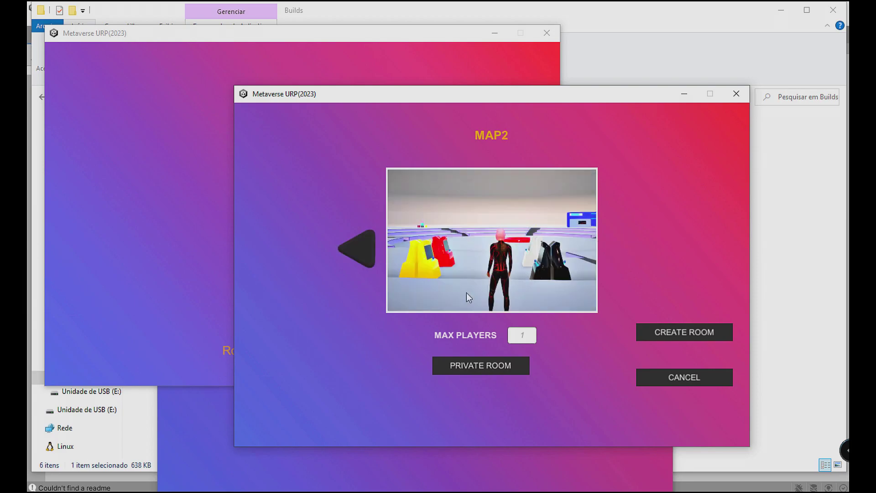
pyautogui.click(523, 334)
pyautogui.click(666, 335)
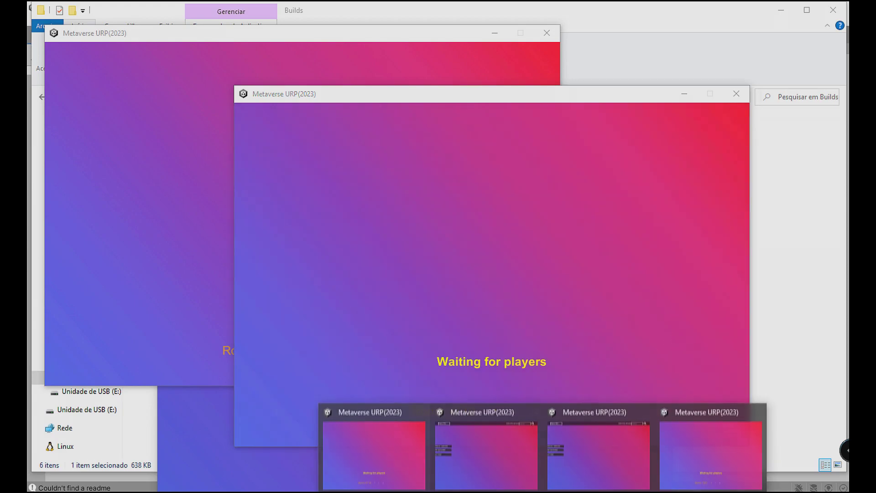
# Step: Find and join the MAP1 room from the third game instance and the MAP2 room from the fourth
pyautogui.click(488, 439)
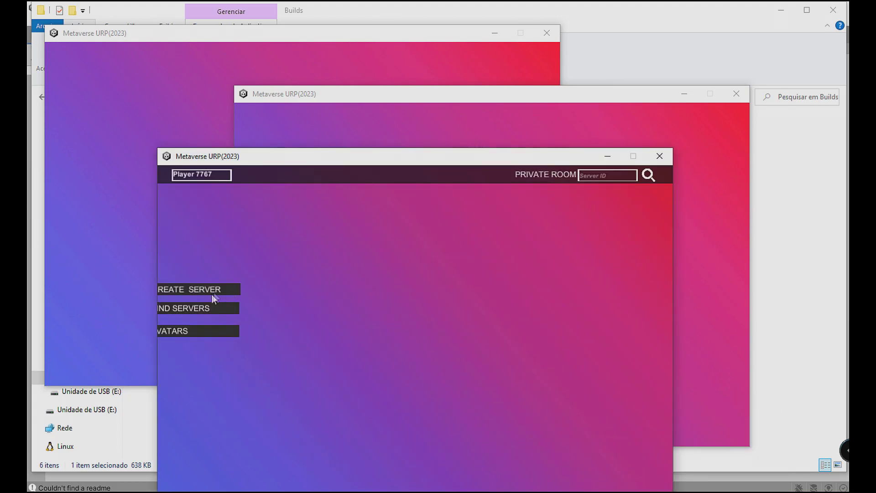
pyautogui.click(182, 307)
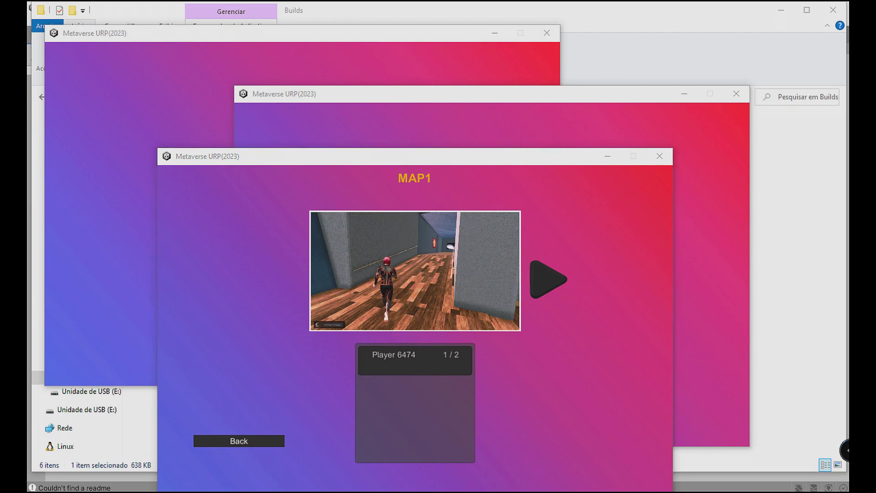
pyautogui.moveTo(548, 486)
pyautogui.click(587, 462)
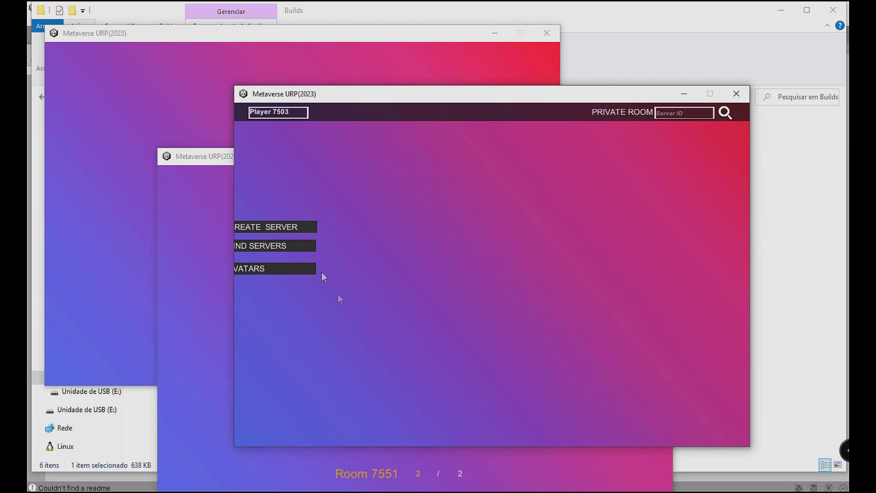
pyautogui.click(274, 246)
pyautogui.click(628, 225)
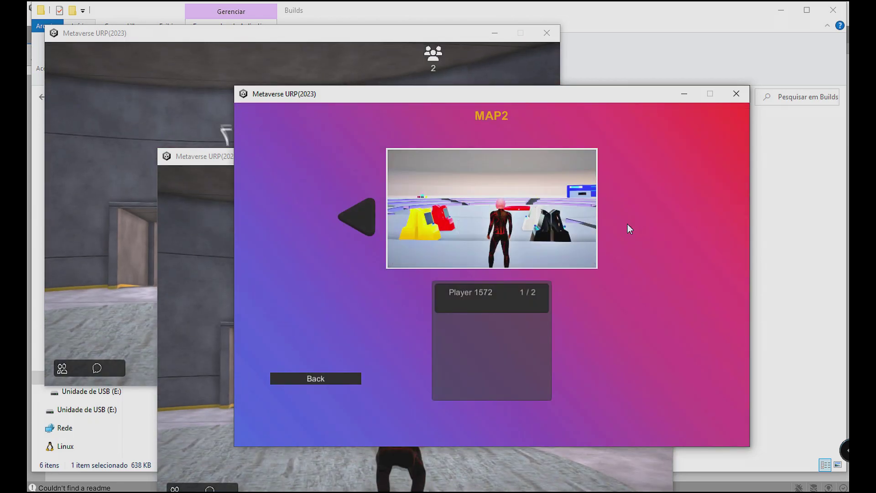
pyautogui.click(405, 149)
# Step: Spread out the overlapping game windows and walk the avatar around the MAP1 room in the first instance
pyautogui.moveTo(374, 97); pyautogui.dragTo(635, 102)
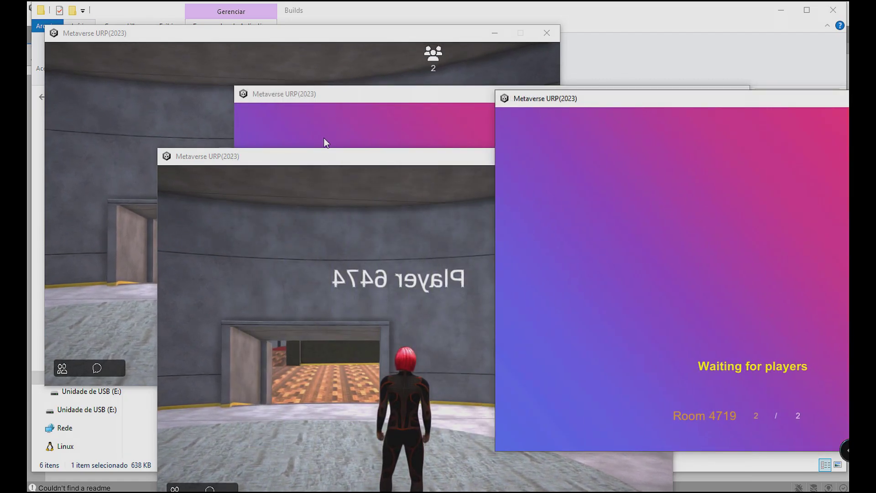
pyautogui.moveTo(305, 151); pyautogui.dragTo(269, 96)
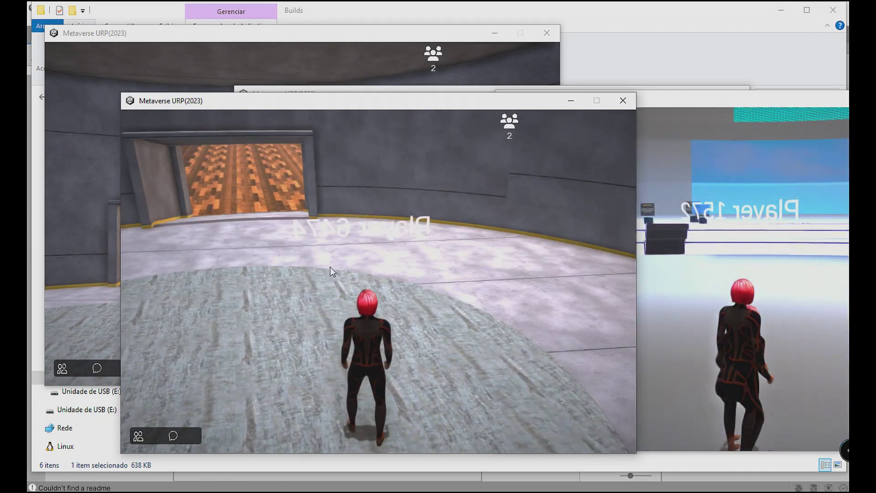
pyautogui.click(242, 78)
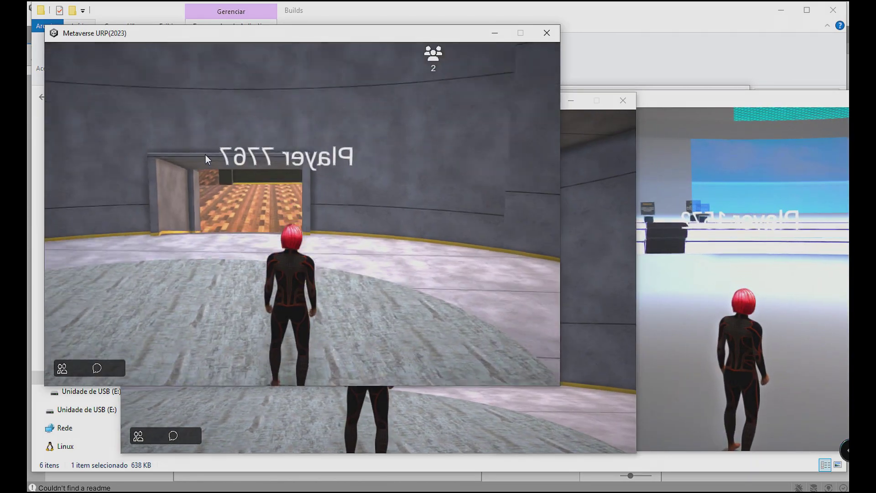
pyautogui.press('s')
pyautogui.press('a')
pyautogui.press('w')
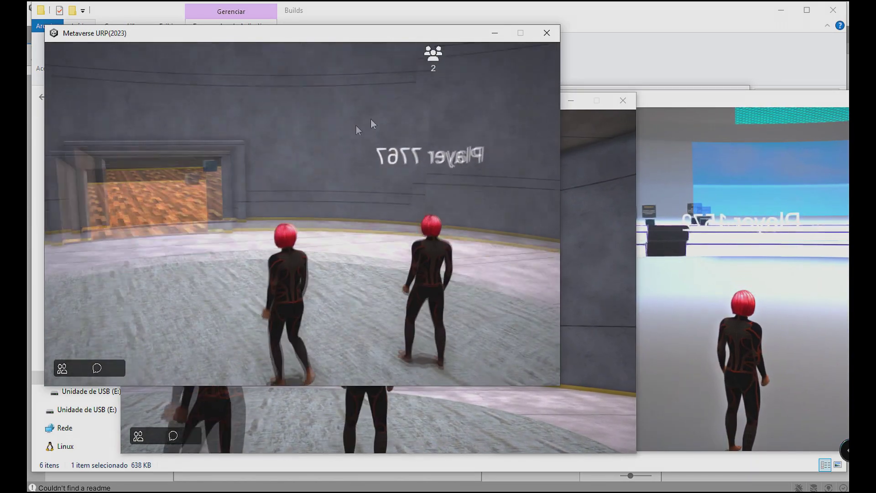
# Step: Place the two MAP1 game windows side by side and move one avatar around the other player
pyautogui.moveTo(420, 35); pyautogui.dragTo(369, 24)
pyautogui.moveTo(528, 104); pyautogui.dragTo(760, 26)
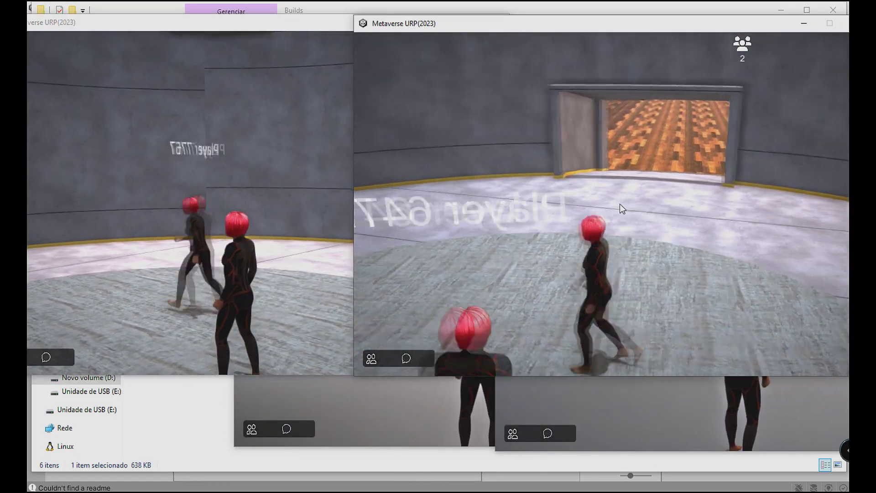
pyautogui.press('space')
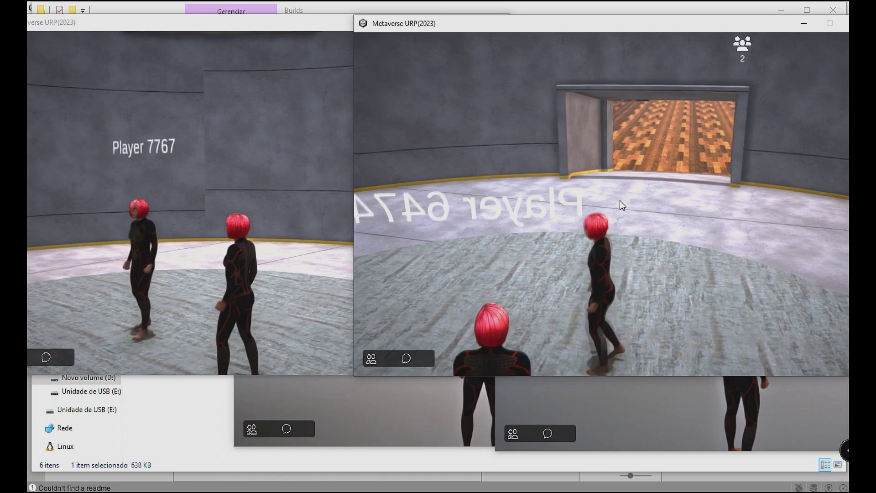
pyautogui.press('s')
pyautogui.press('a')
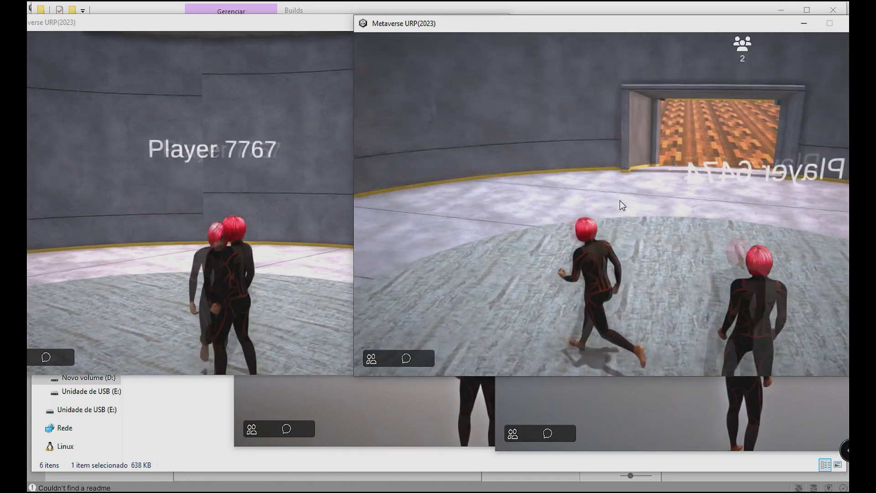
pyautogui.press('d')
pyautogui.press('s')
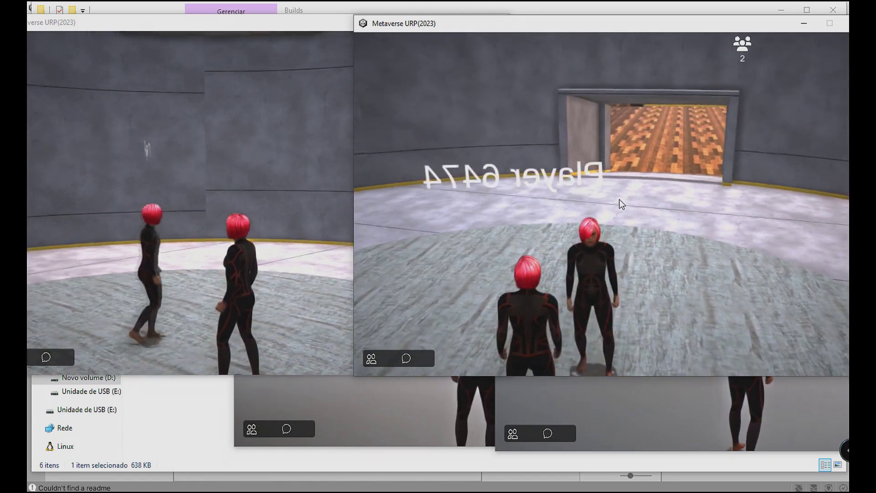
pyautogui.press('space')
# Step: Bring the two MAP2 game instances to the front and arrange their windows side by side
pyautogui.click(576, 421)
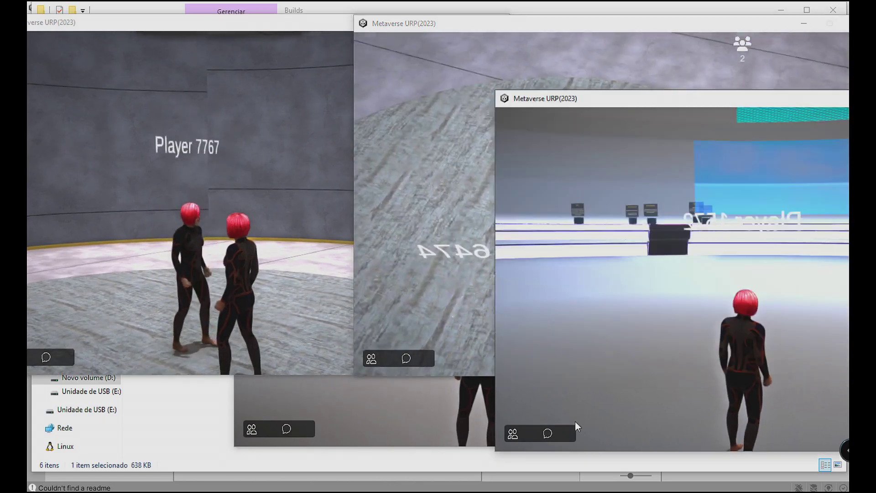
pyautogui.click(358, 429)
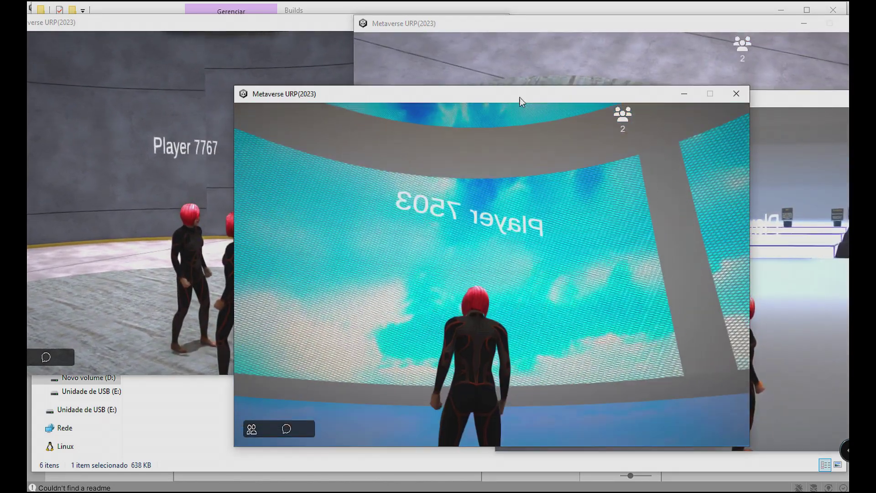
pyautogui.moveTo(522, 99); pyautogui.dragTo(310, 79)
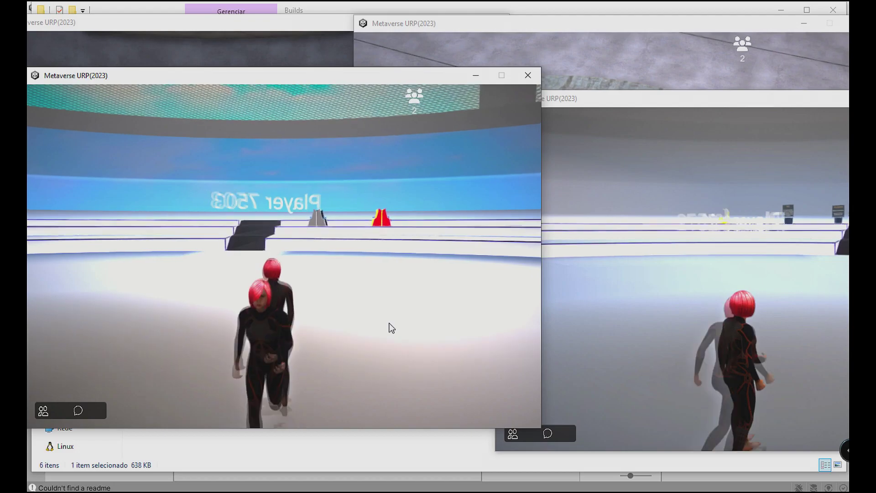
# Step: Move the avatar around the other player in the MAP2 room to demonstrate synchronized movement
pyautogui.press('d')
pyautogui.press('w')
pyautogui.press('a')
pyautogui.press('w')
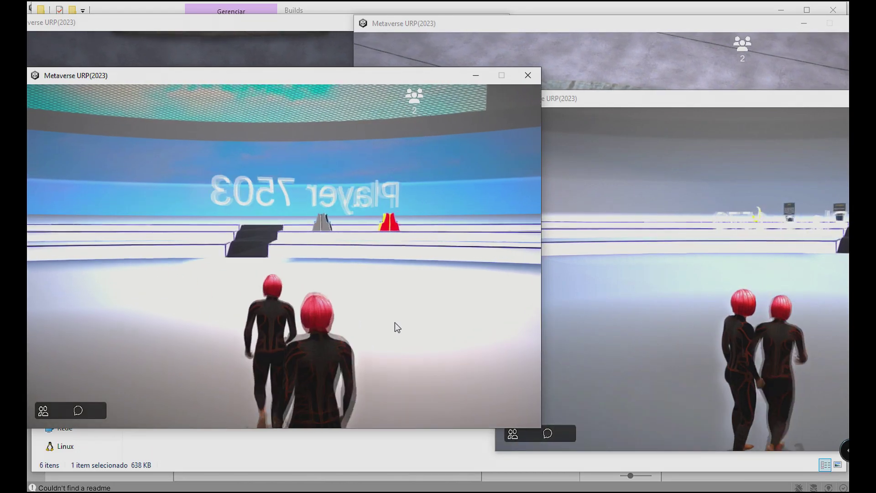
pyautogui.press('d')
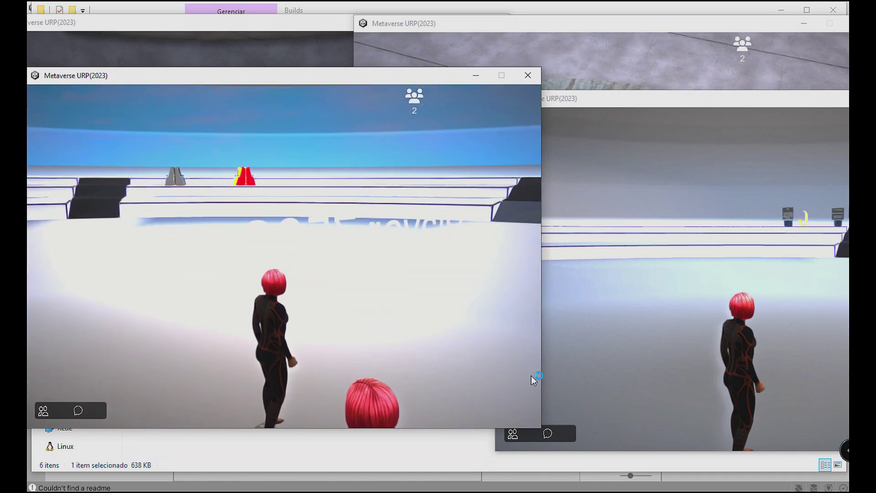
pyautogui.press('d')
pyautogui.press('space')
pyautogui.press('a')
pyautogui.press('s')
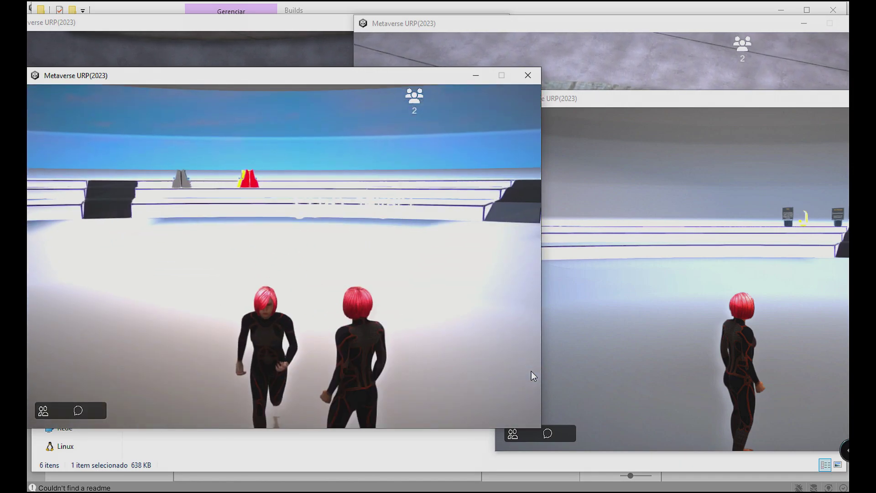
pyautogui.press('d')
pyautogui.press('w')
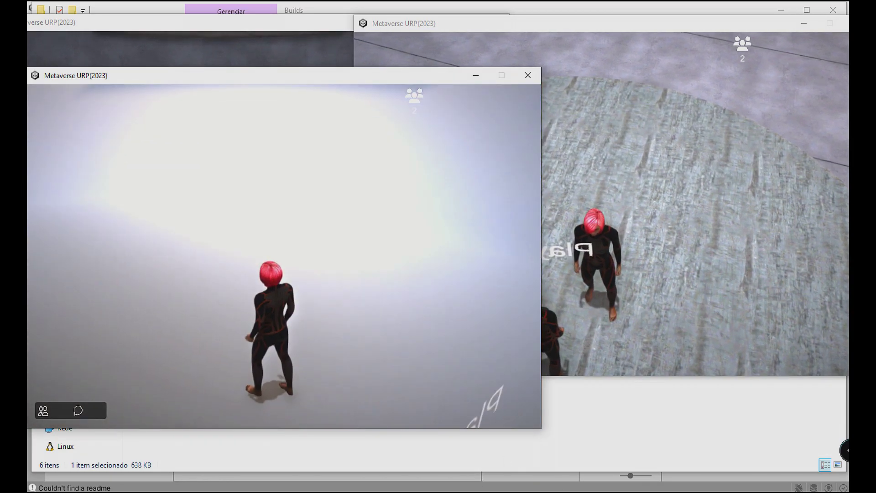
# Step: Switch back to the remaining MAP2 game instance
pyautogui.moveTo(542, 491)
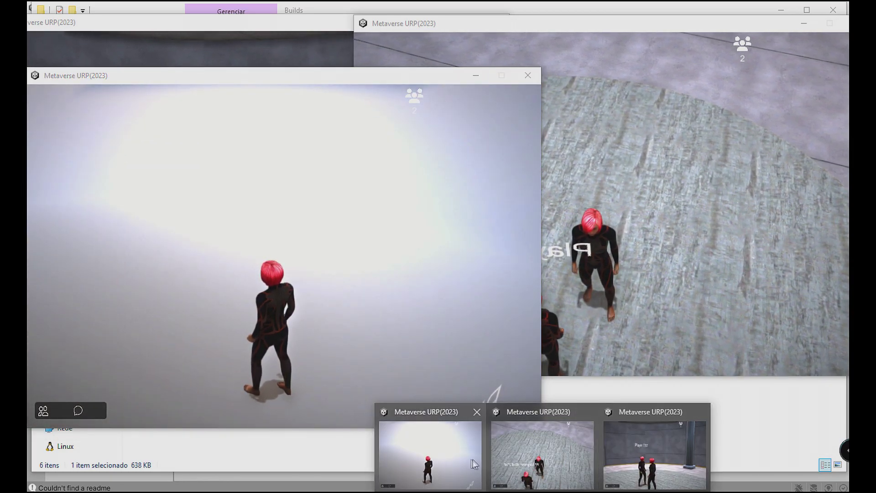
pyautogui.click(439, 461)
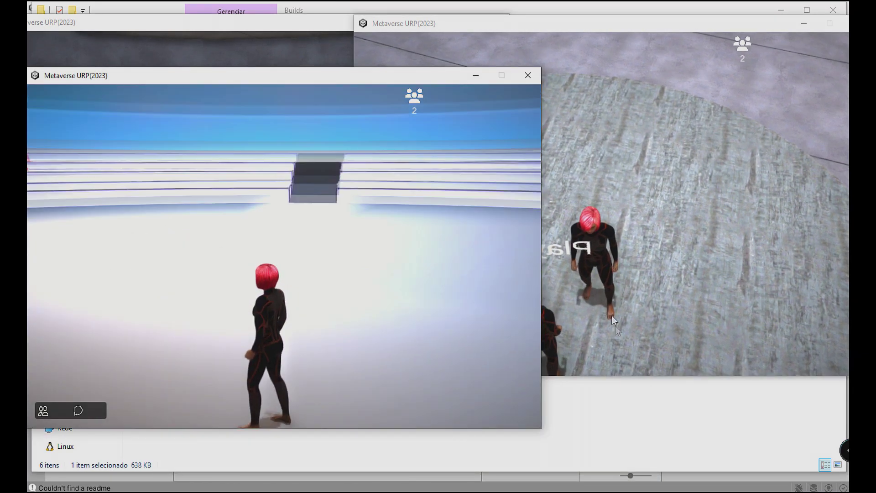